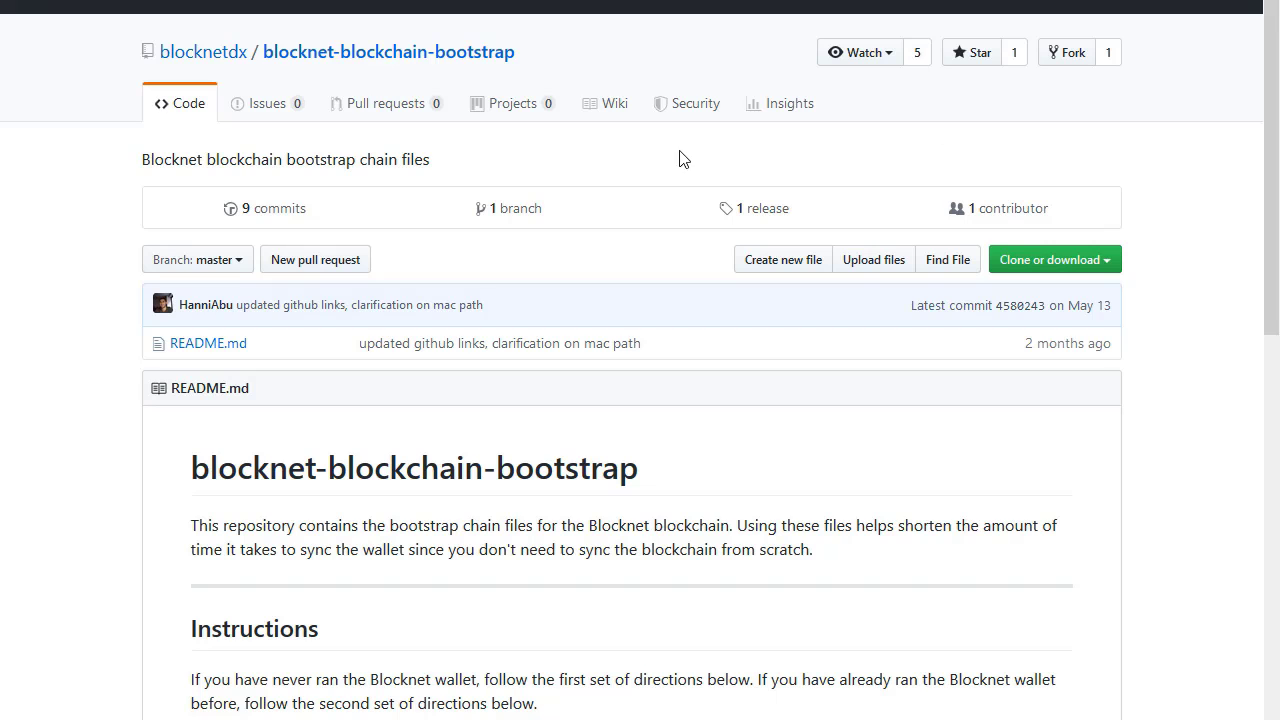
Download the latest bootstrap files from the section for existing Blocknet wallet users and save BlocknetDX.zip to the desktop.
{"action": "left_click_drag", "start_coordinate": [1276, 16], "coordinate": [1277, 325]}
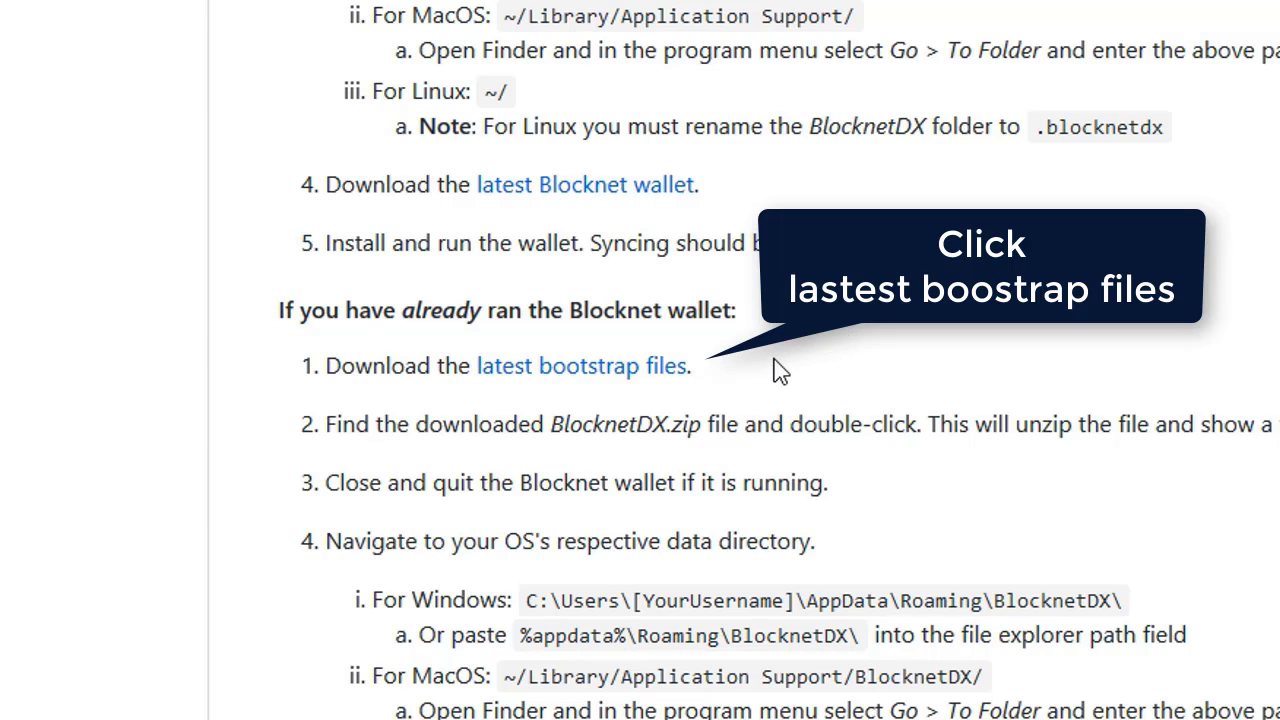
{"action": "left_click", "coordinate": [558, 388]}
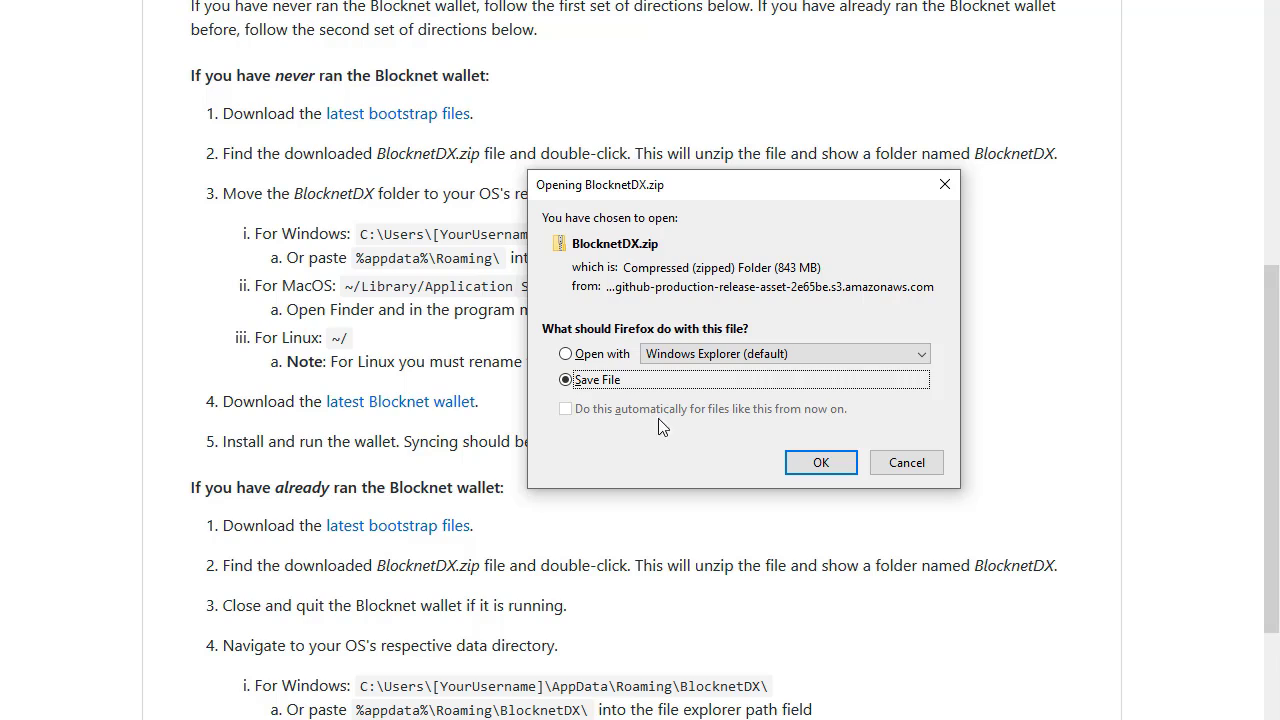
{"action": "left_click", "coordinate": [820, 465]}
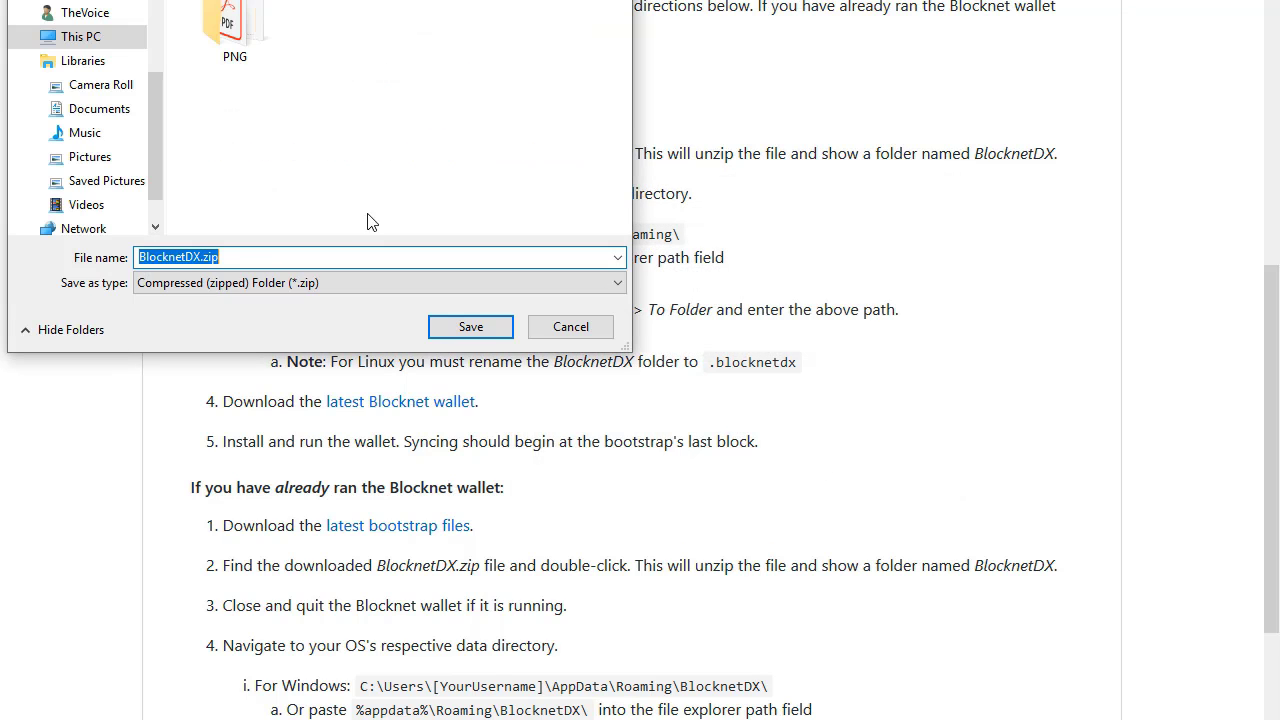
{"action": "left_click", "coordinate": [484, 325]}
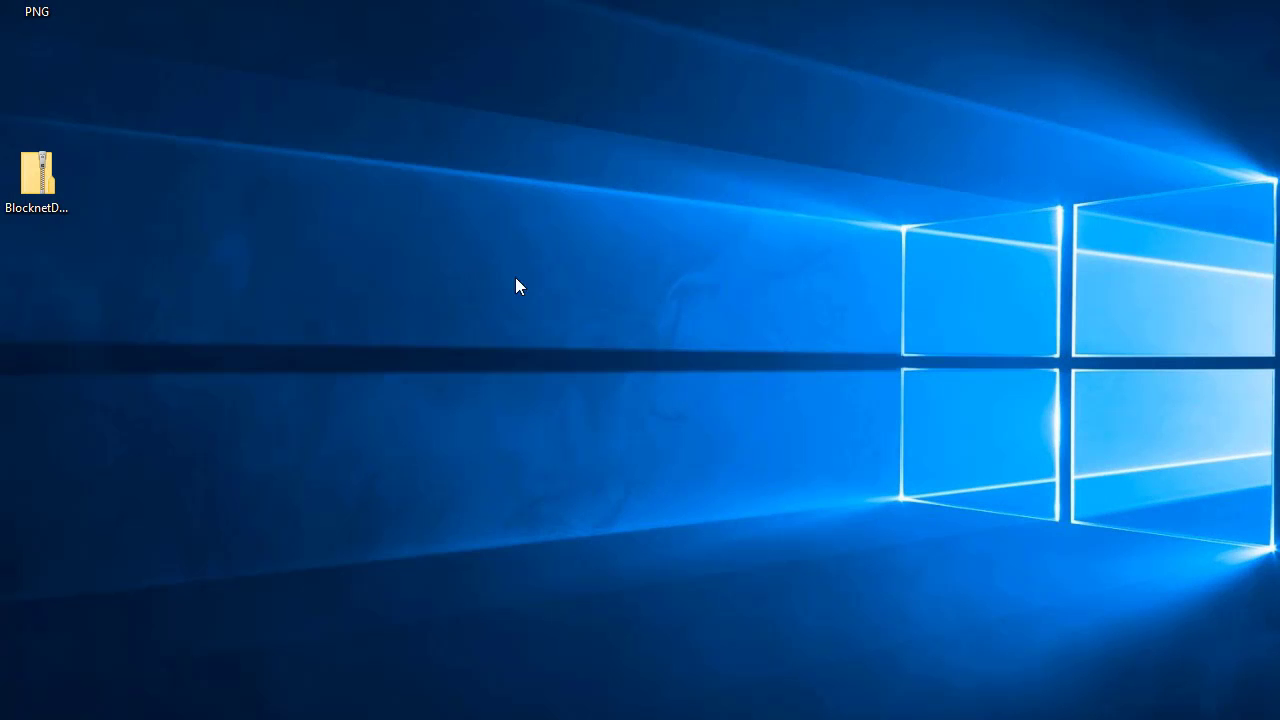
Extract BlocknetDX.zip to the desktop's BlocknetDX folder and open the BlocknetDX folder inside it.
{"action": "left_click_drag", "start_coordinate": [46, 177], "coordinate": [586, 228]}
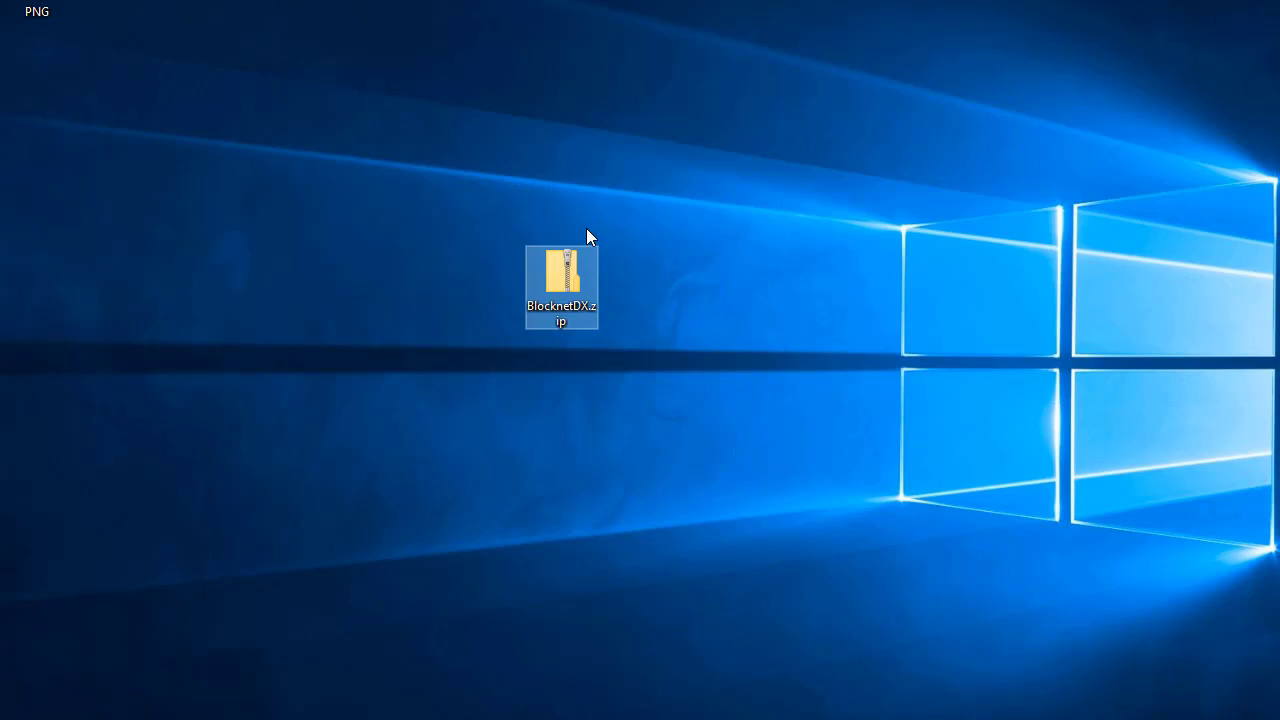
{"action": "right_click", "coordinate": [570, 282]}
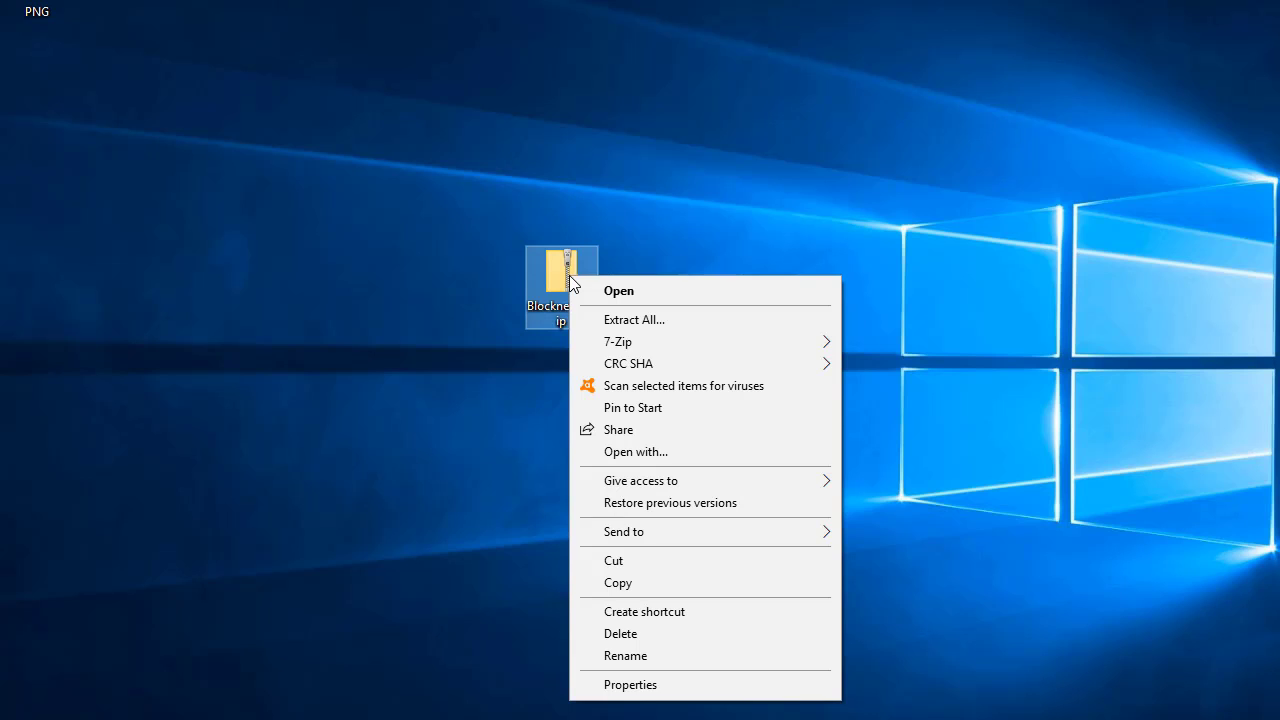
{"action": "left_click", "coordinate": [630, 320]}
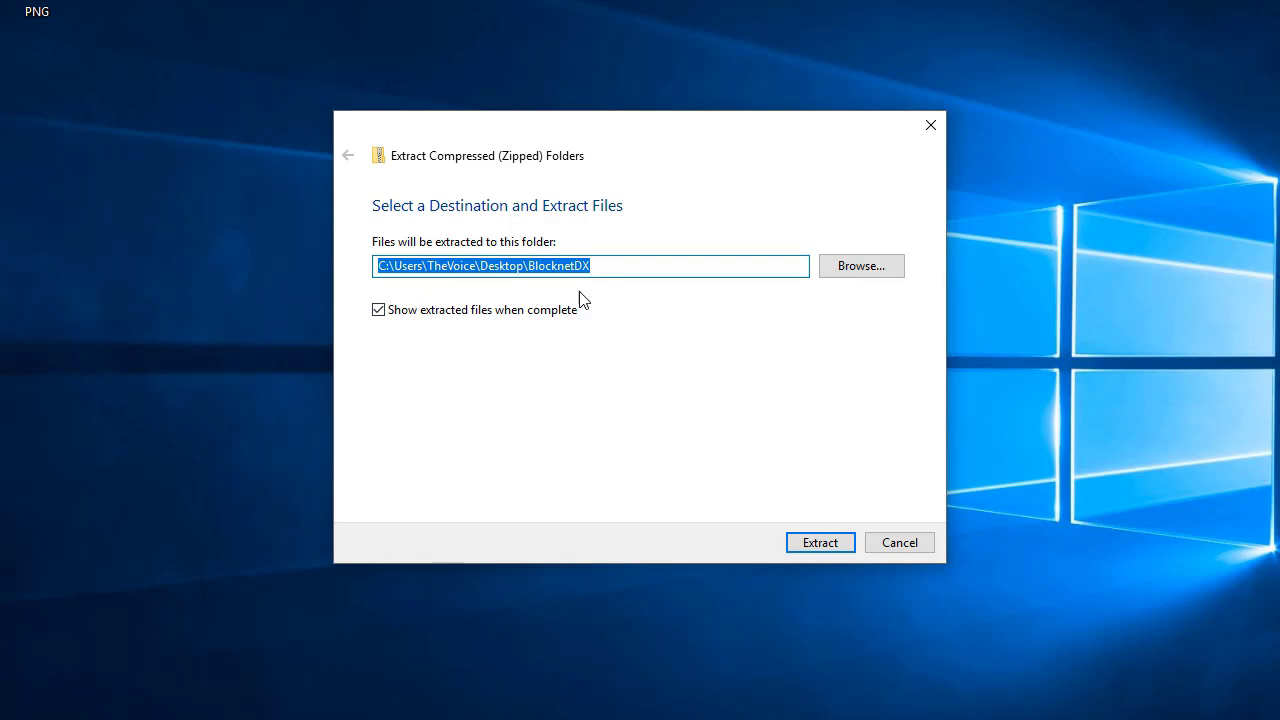
{"action": "left_click", "coordinate": [836, 543]}
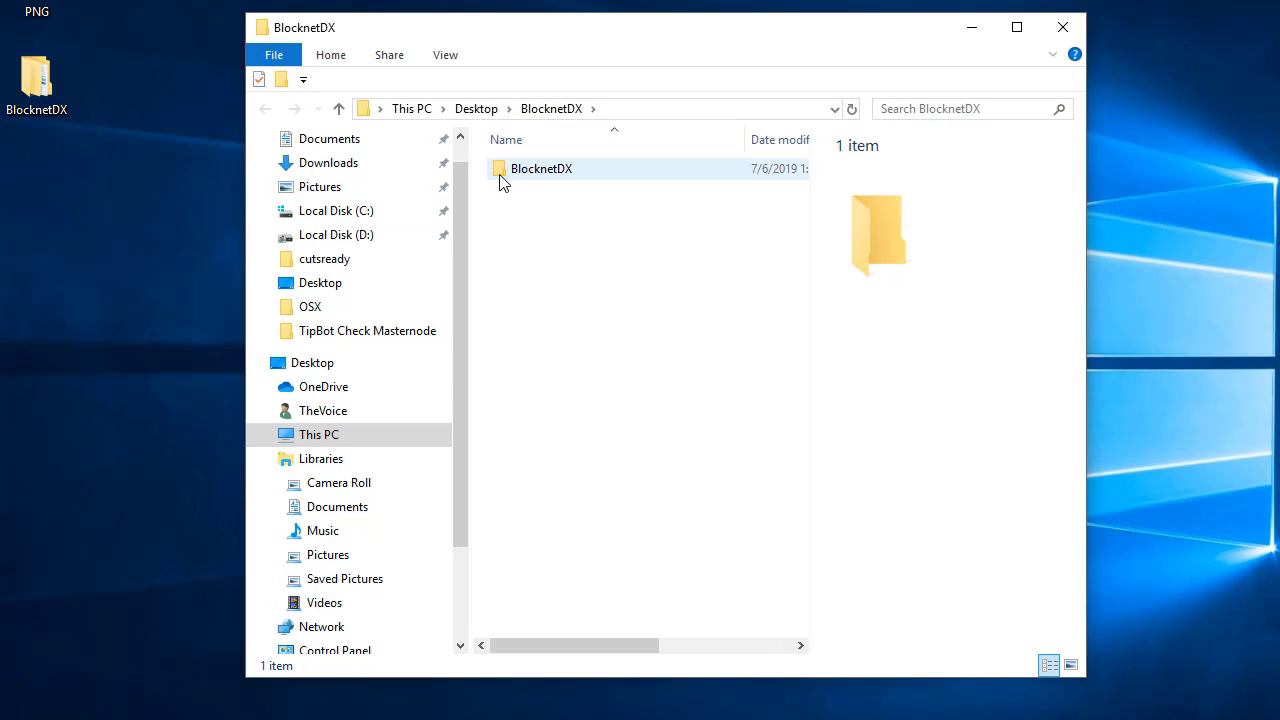
{"action": "mouse_move", "coordinate": [502, 182]}
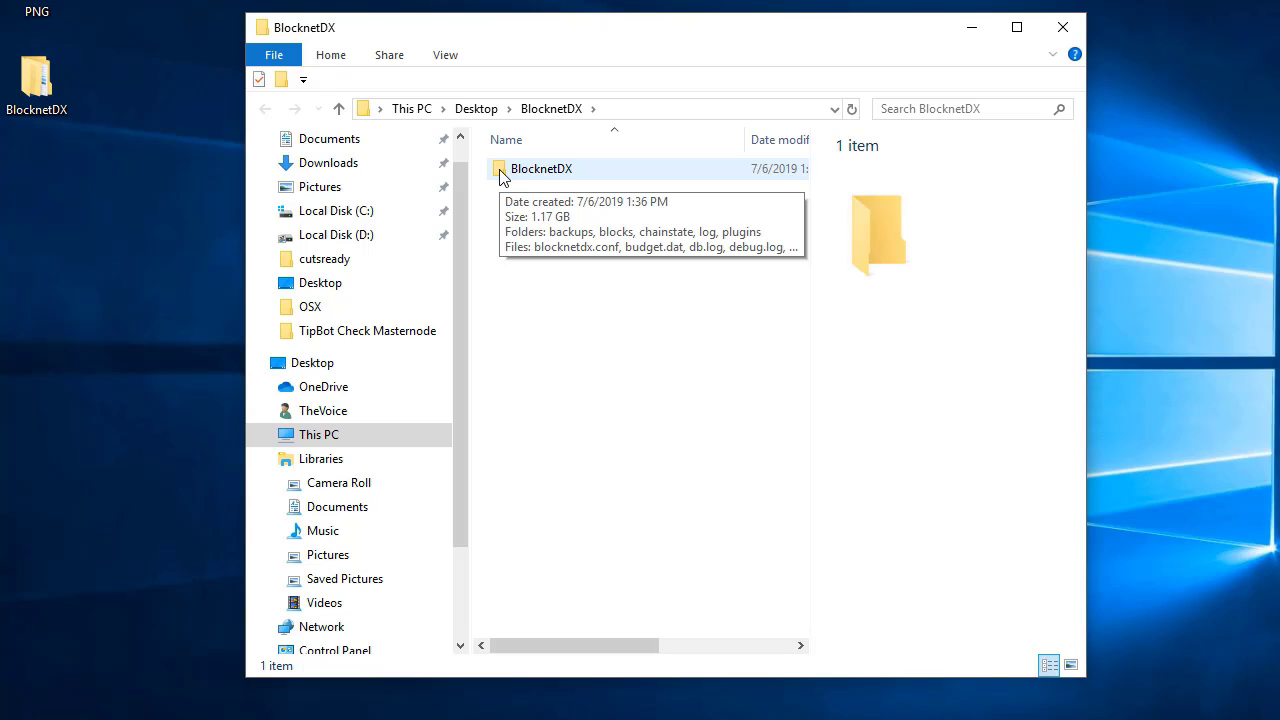
{"action": "double_click", "coordinate": [503, 172]}
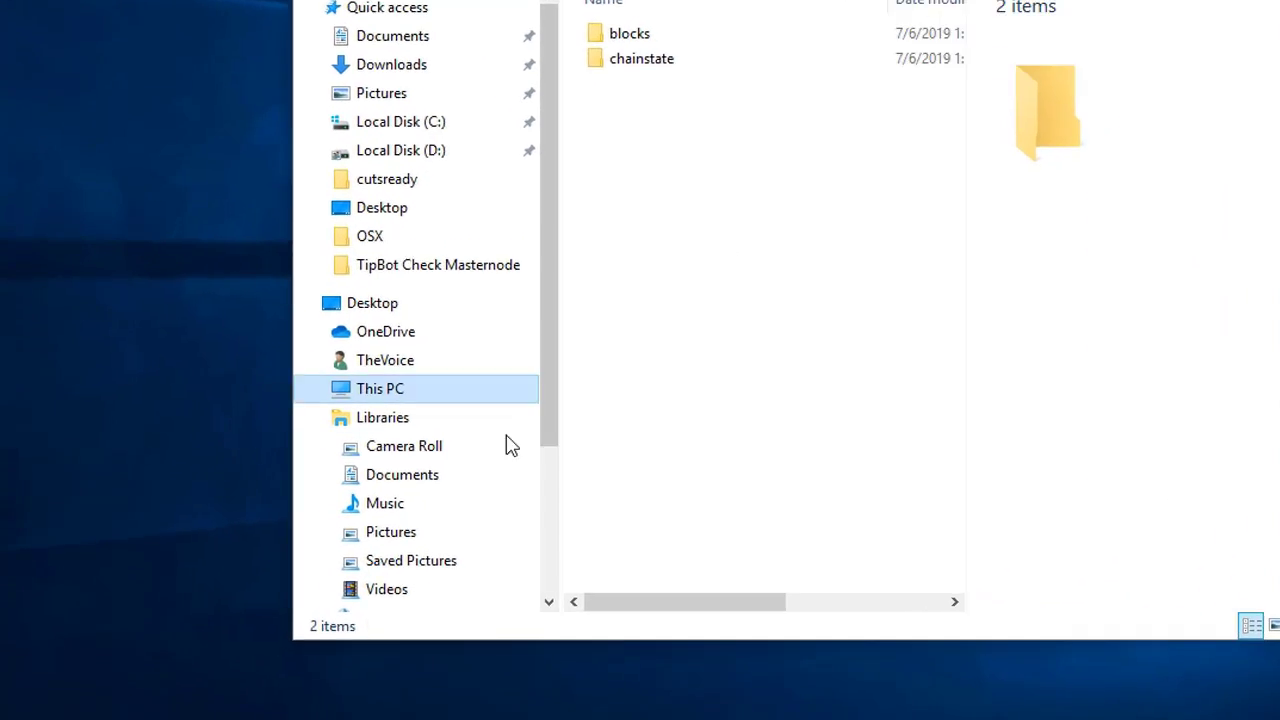
Open the Roaming application data folder by searching for %appdata%.
{"action": "key", "text": "super"}
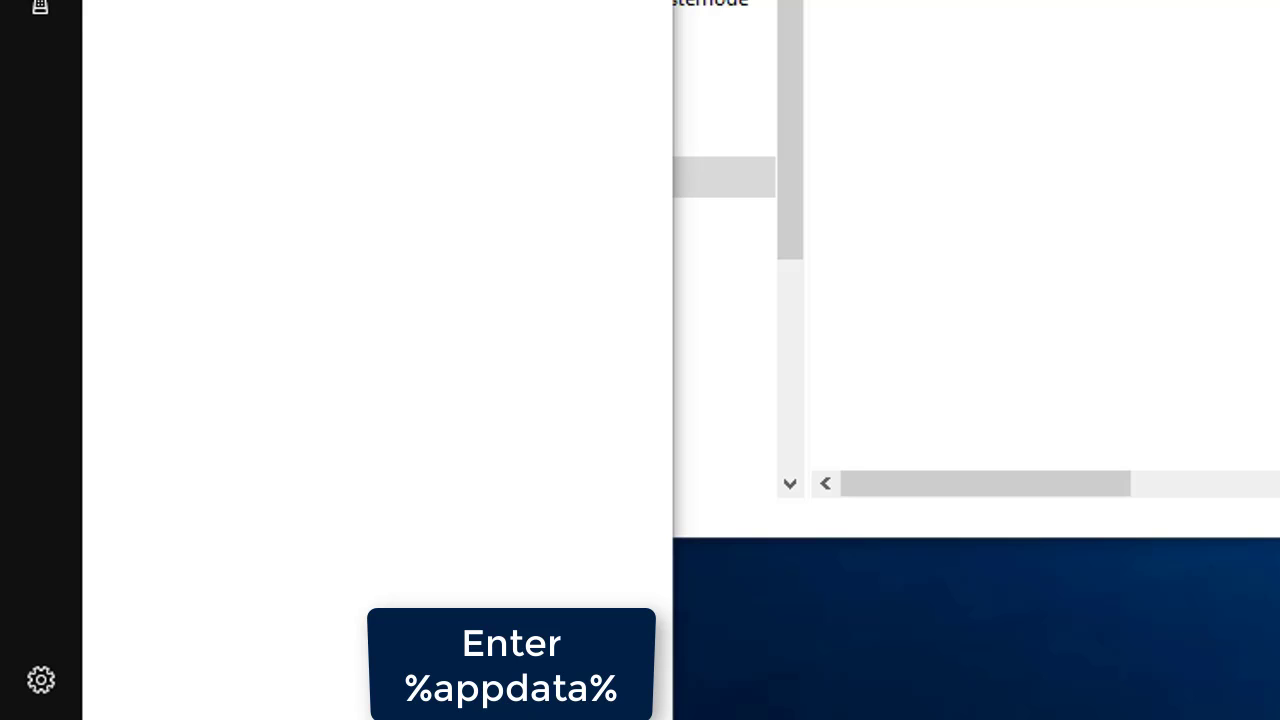
{"action": "type", "text": "%app"}
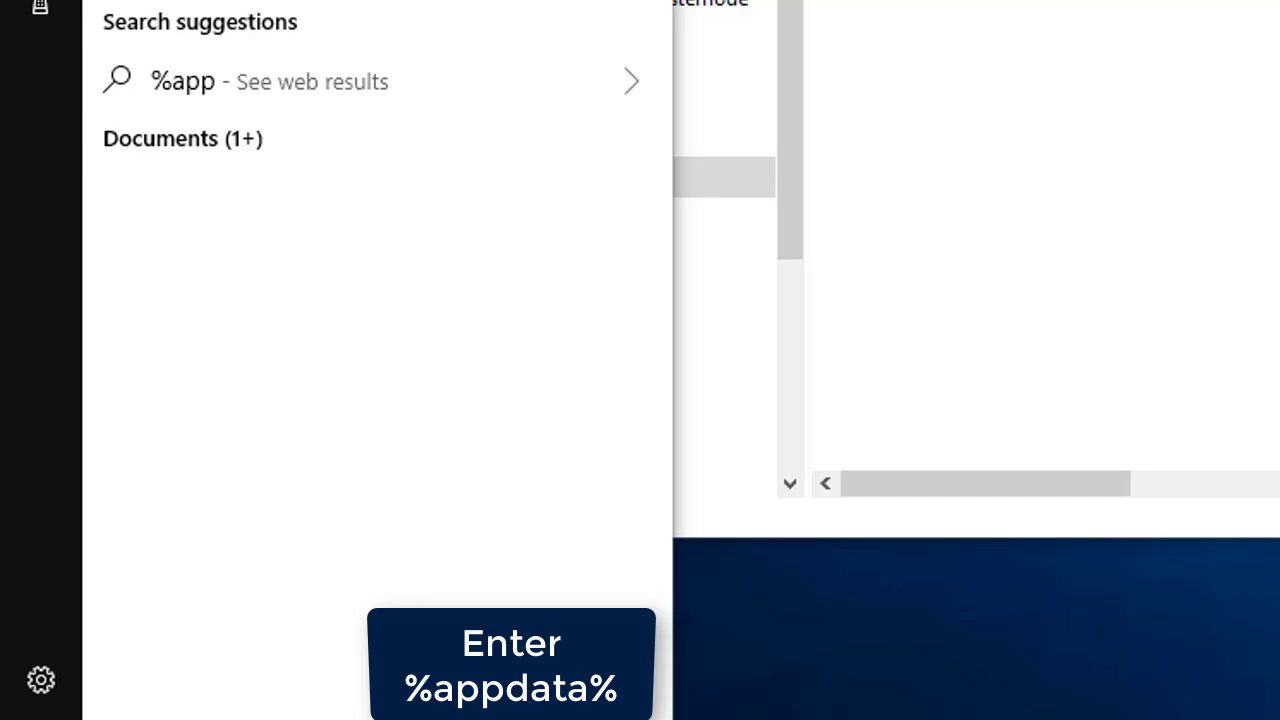
{"action": "type", "text": "data%"}
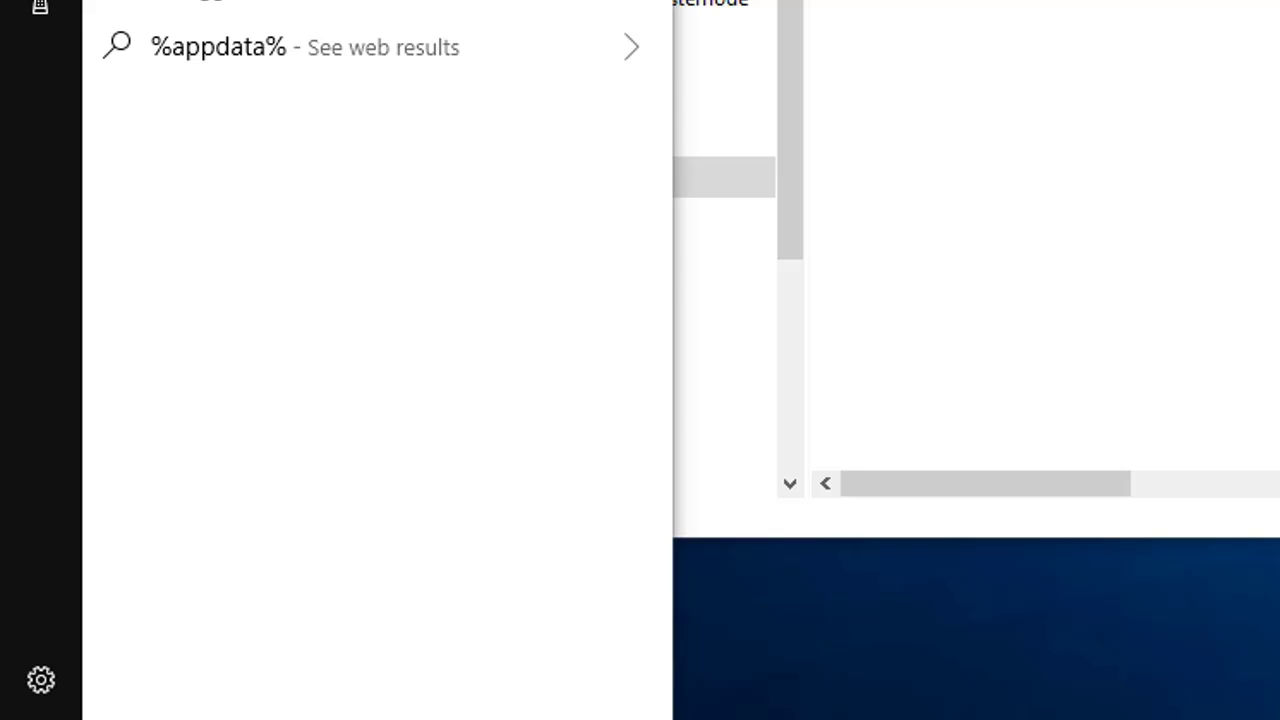
{"action": "key", "text": "Return"}
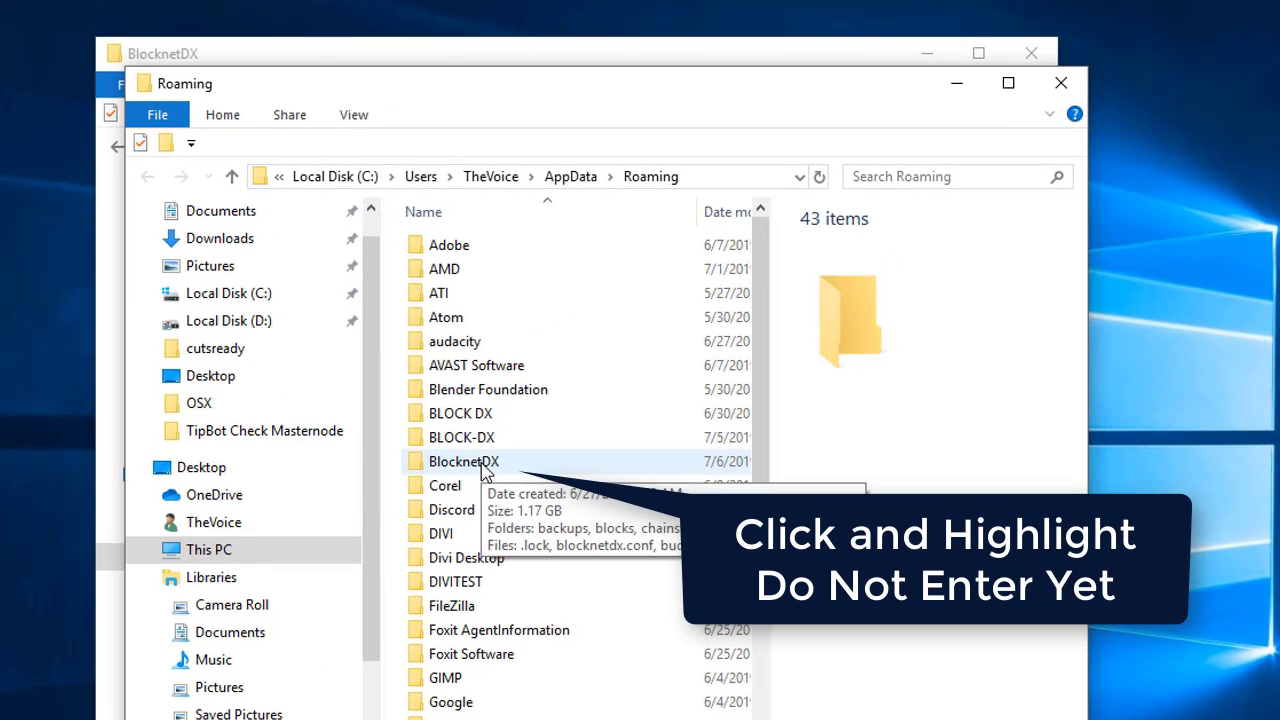
Back up the BlocknetDX folder from Roaming by copying it to Documents.
{"action": "left_click", "coordinate": [507, 452]}
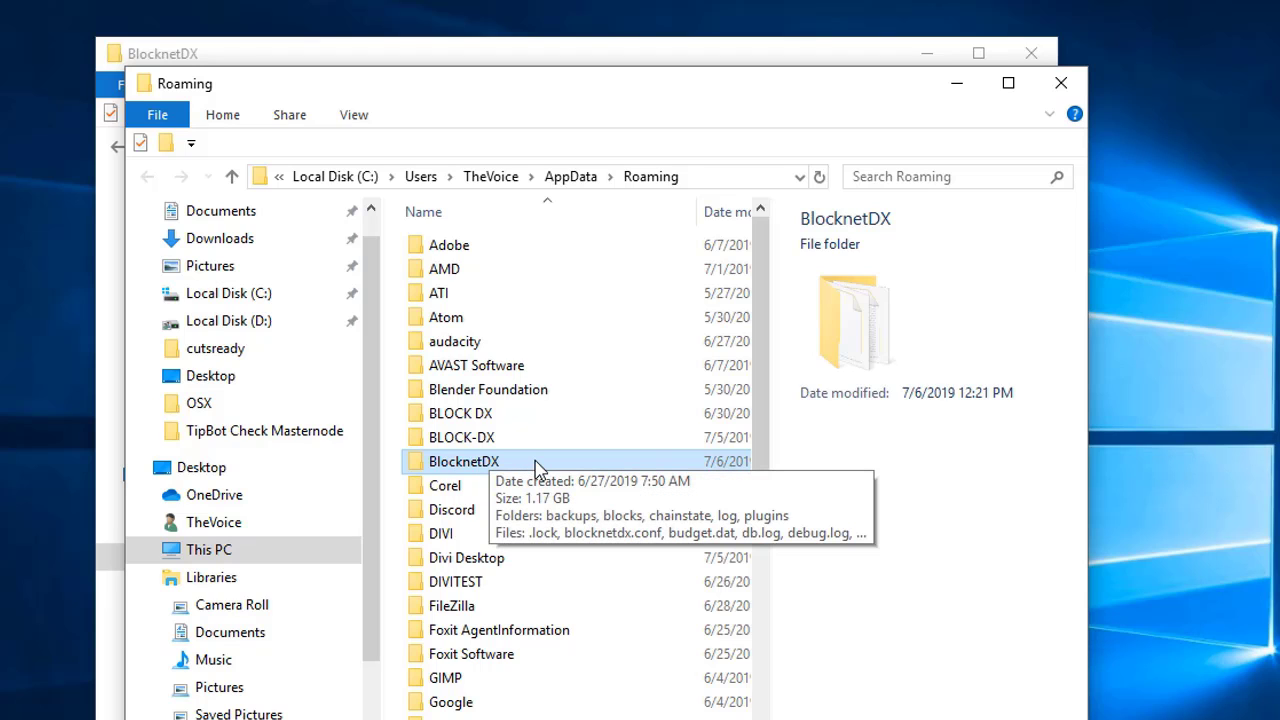
{"action": "left_click", "coordinate": [220, 116]}
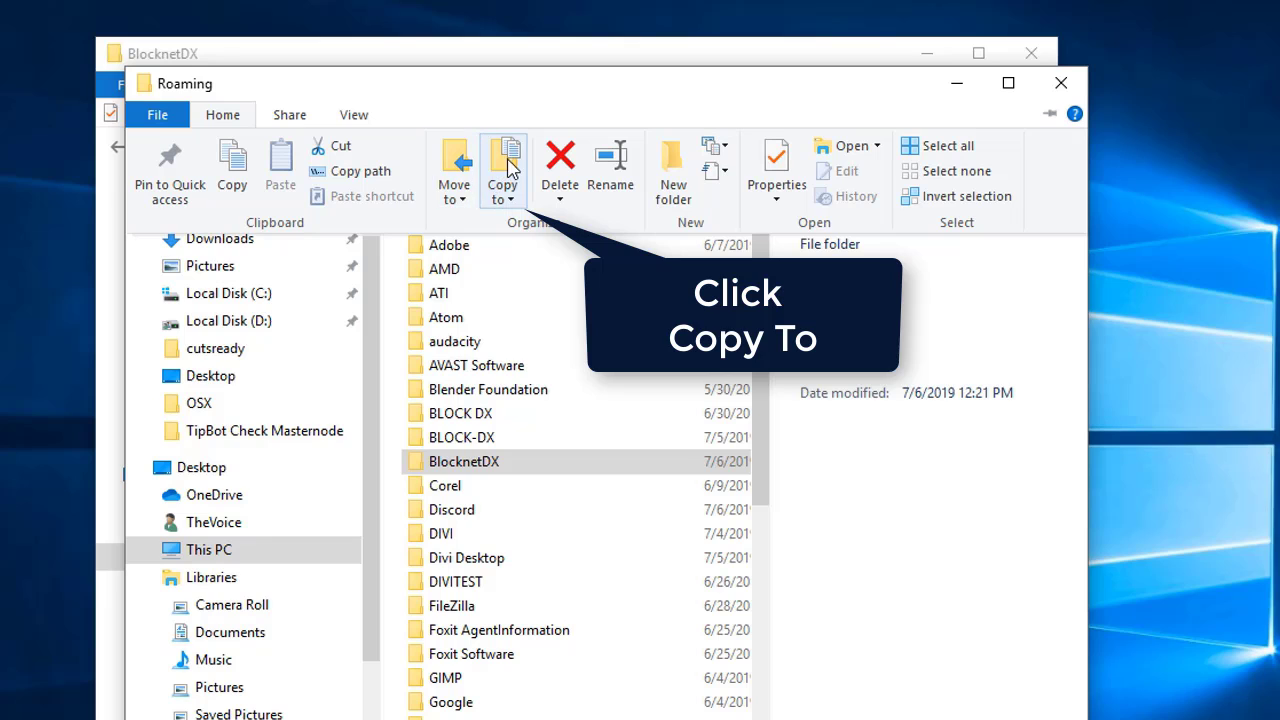
{"action": "left_click", "coordinate": [509, 168]}
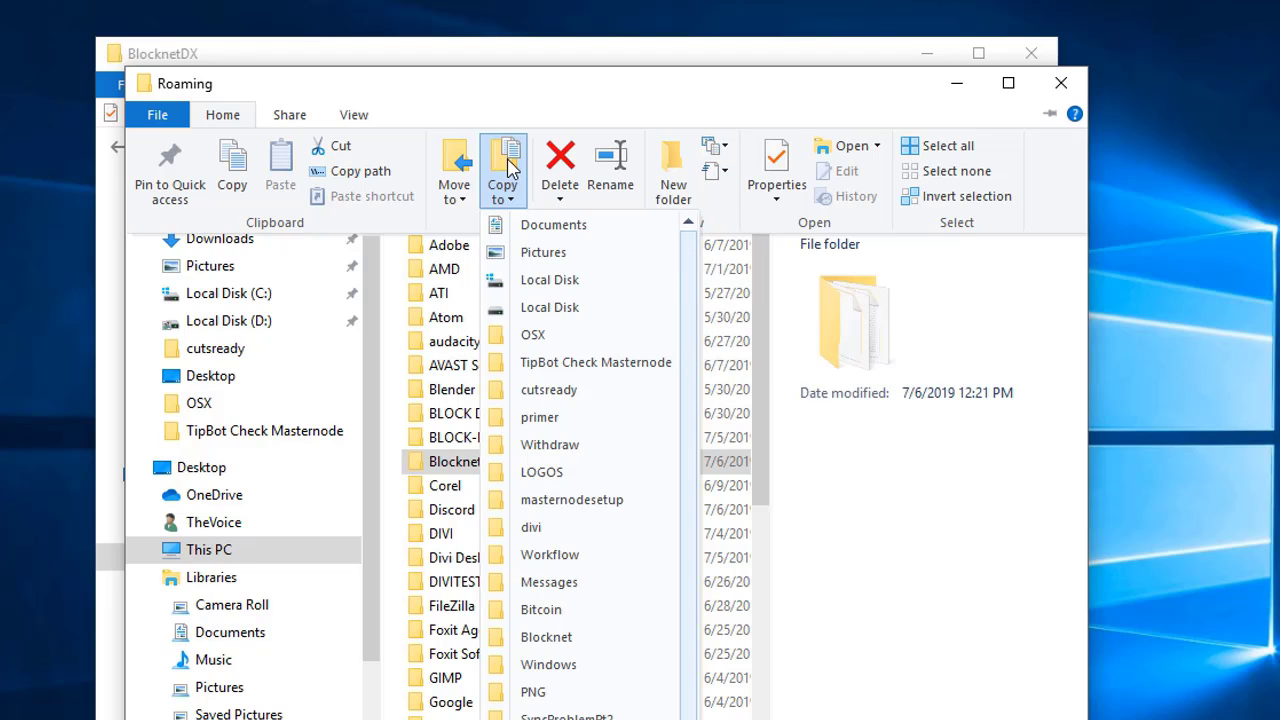
{"action": "left_click", "coordinate": [530, 221]}
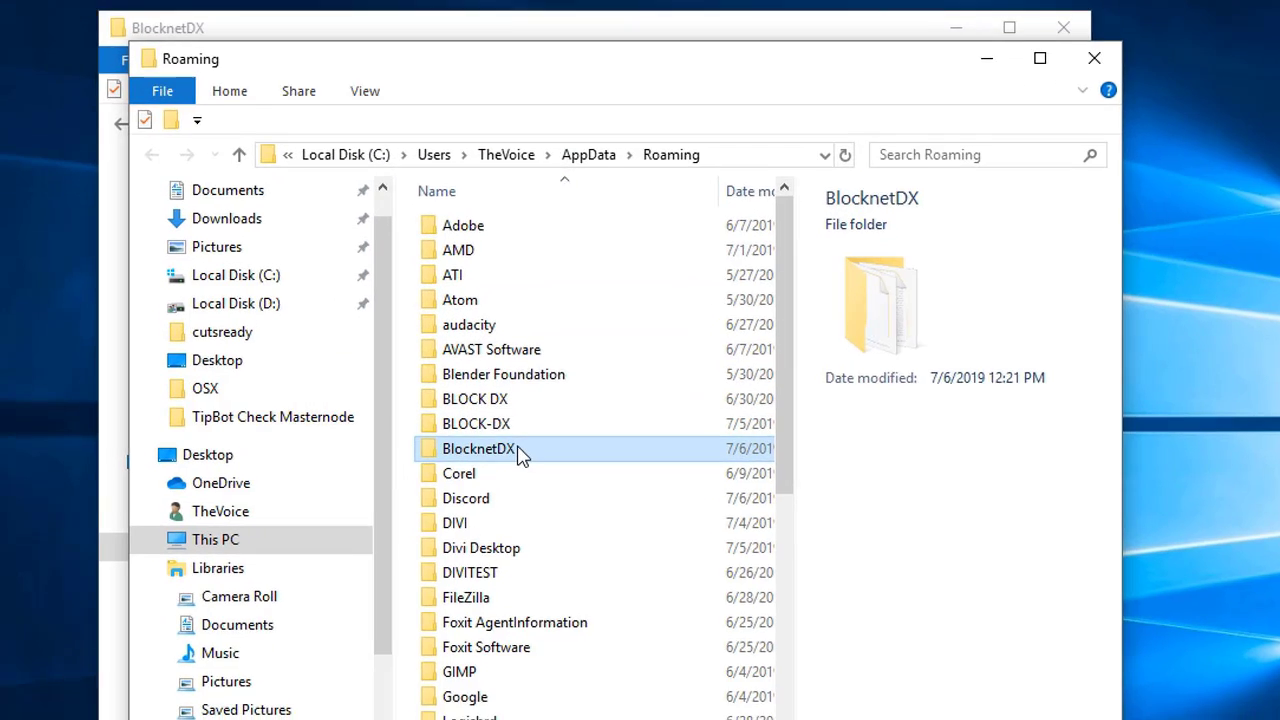
Open the BlocknetDX data folder in Roaming and inspect wallet.dat and the contents of the backups folder.
{"action": "double_click", "coordinate": [480, 461]}
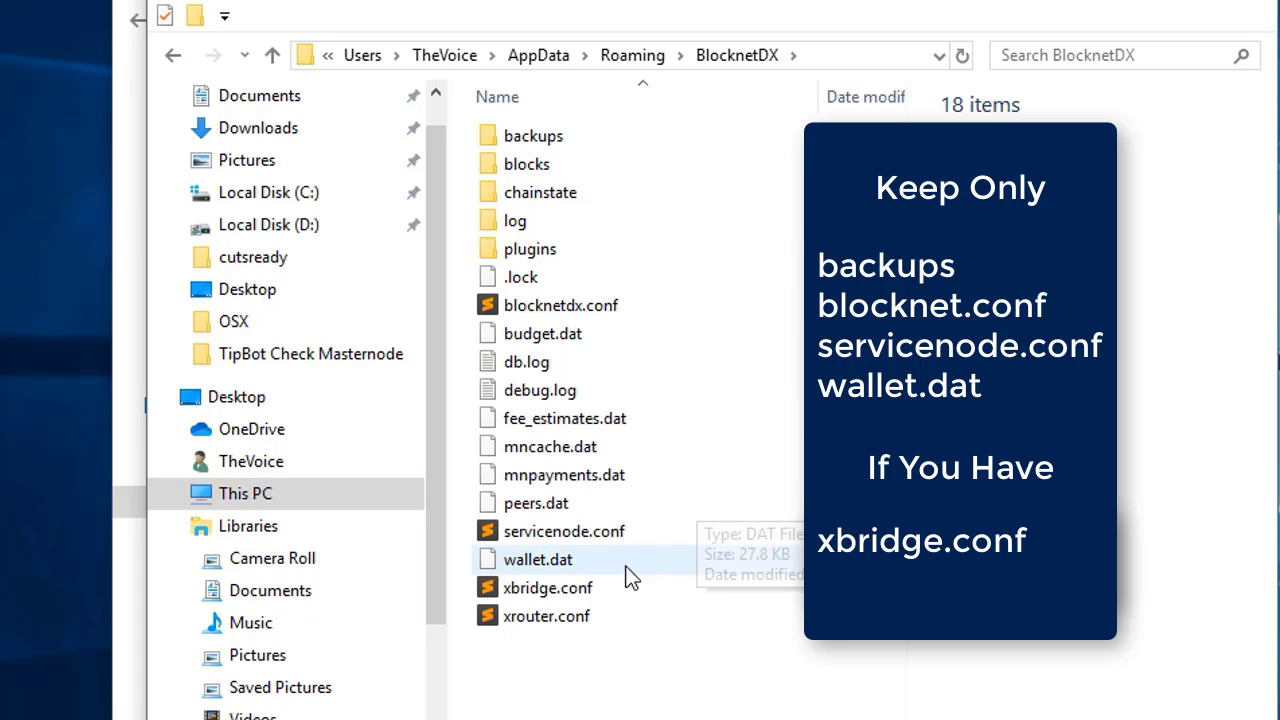
{"action": "left_click", "coordinate": [527, 562]}
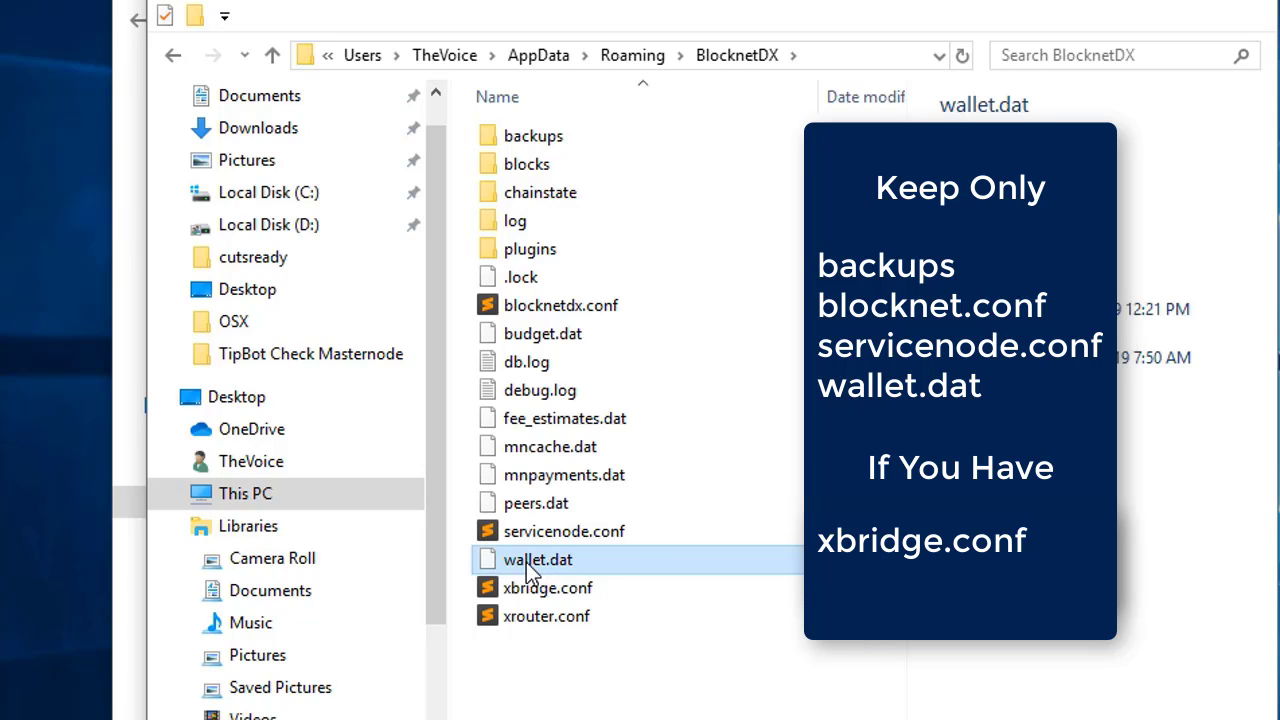
{"action": "left_click", "coordinate": [566, 138]}
{"action": "double_click", "coordinate": [566, 138]}
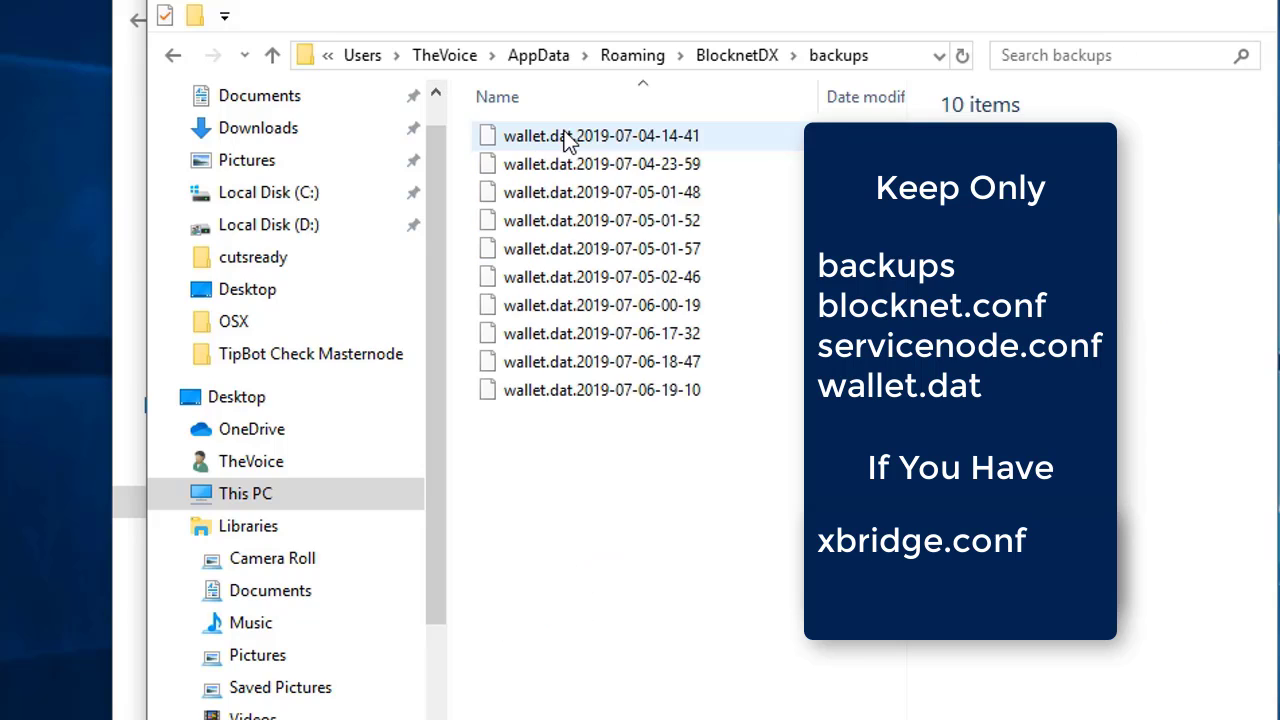
{"action": "left_click", "coordinate": [172, 55]}
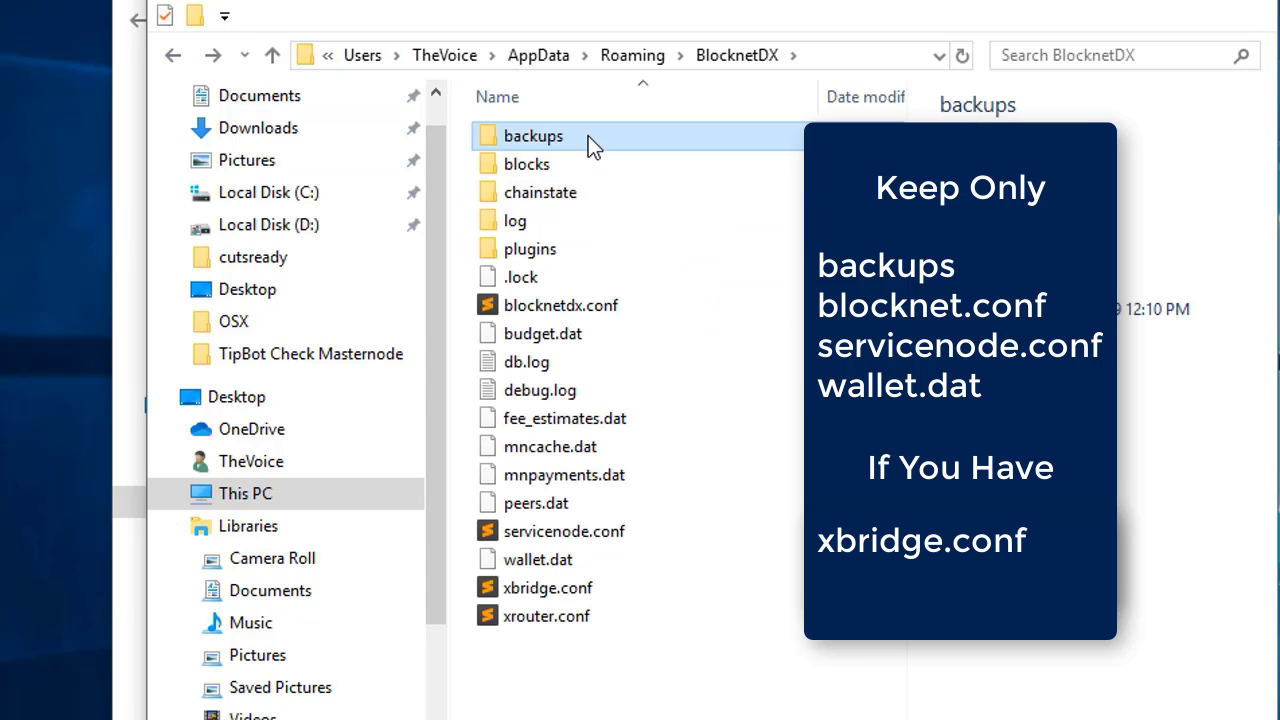
Delete everything in the BlocknetDX data folder except backups, blocknetdx.conf, servicenode.conf, wallet.dat and xbridge.conf.
{"action": "left_click", "coordinate": [560, 174]}
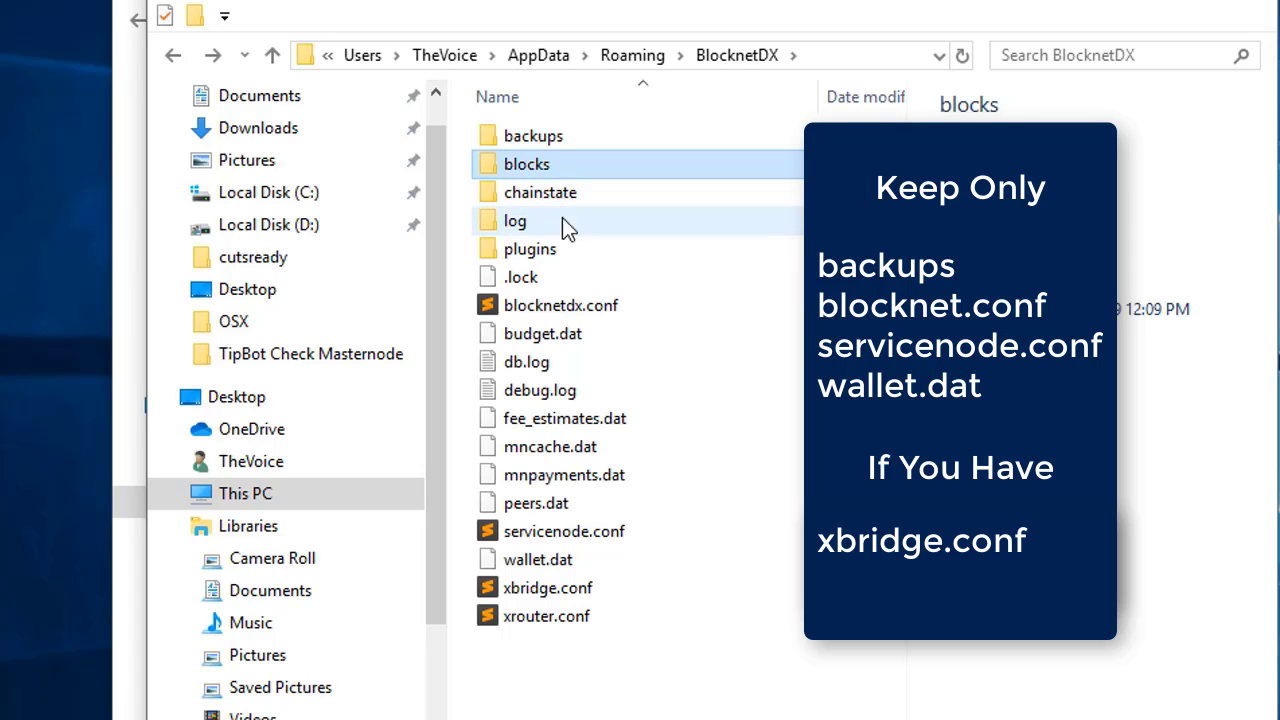
{"action": "left_click", "coordinate": [556, 280], "text": "shift"}
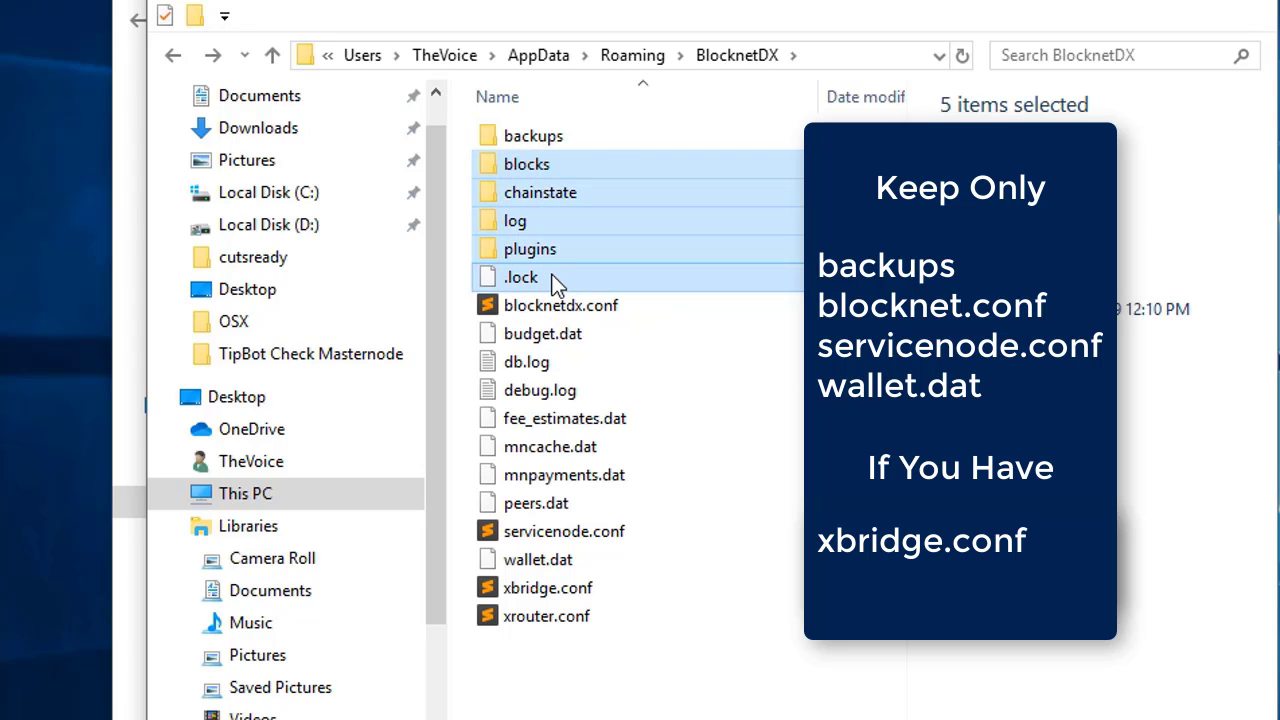
{"action": "key", "text": "Delete"}
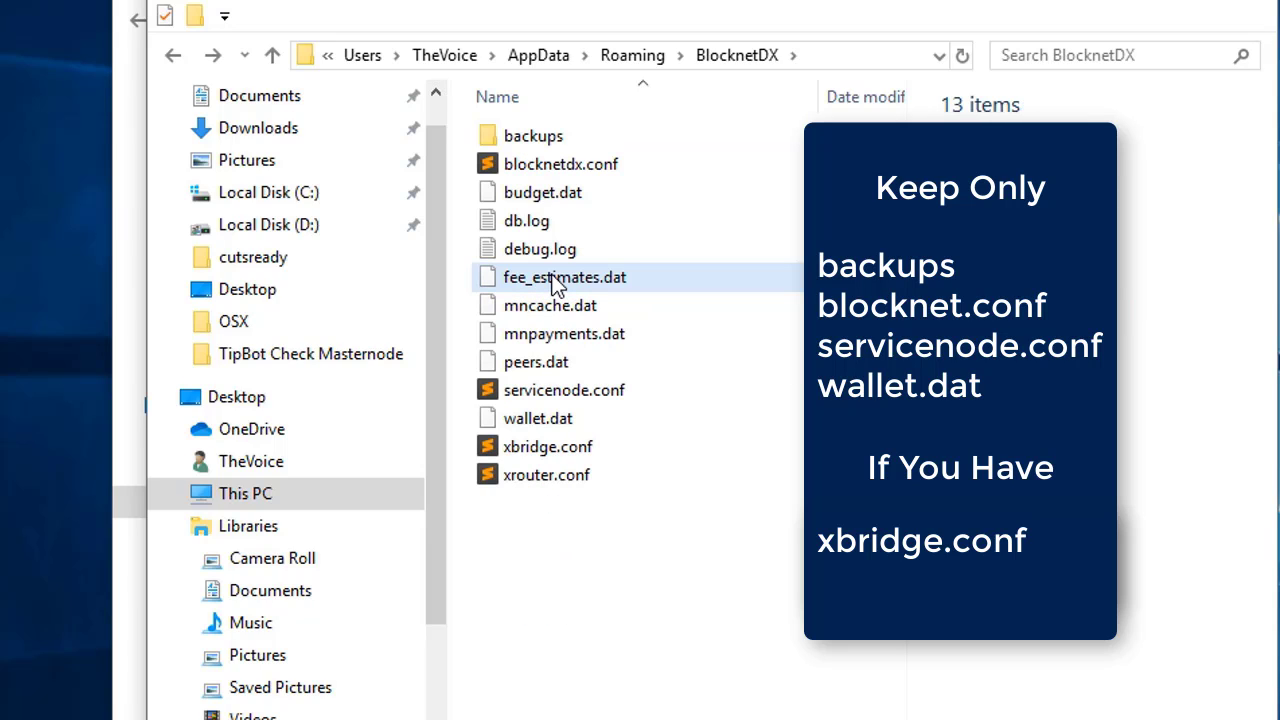
{"action": "left_click", "coordinate": [592, 193]}
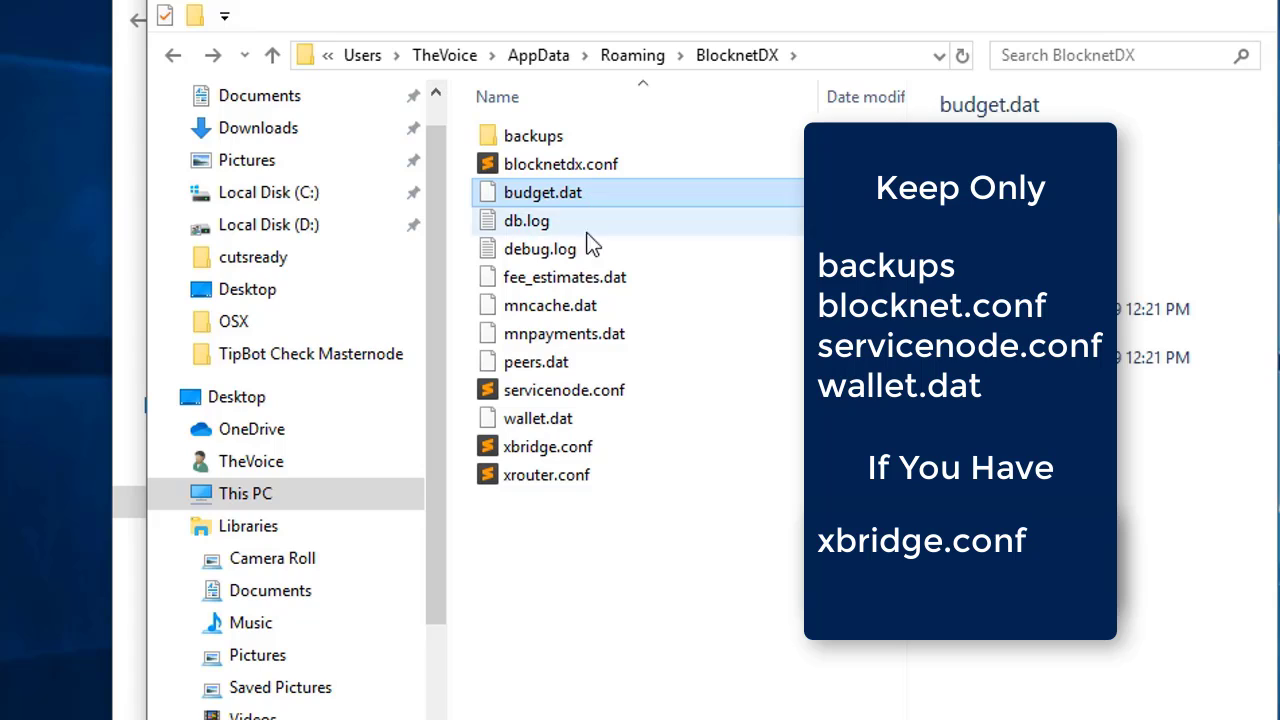
{"action": "left_click", "coordinate": [557, 360], "text": "shift"}
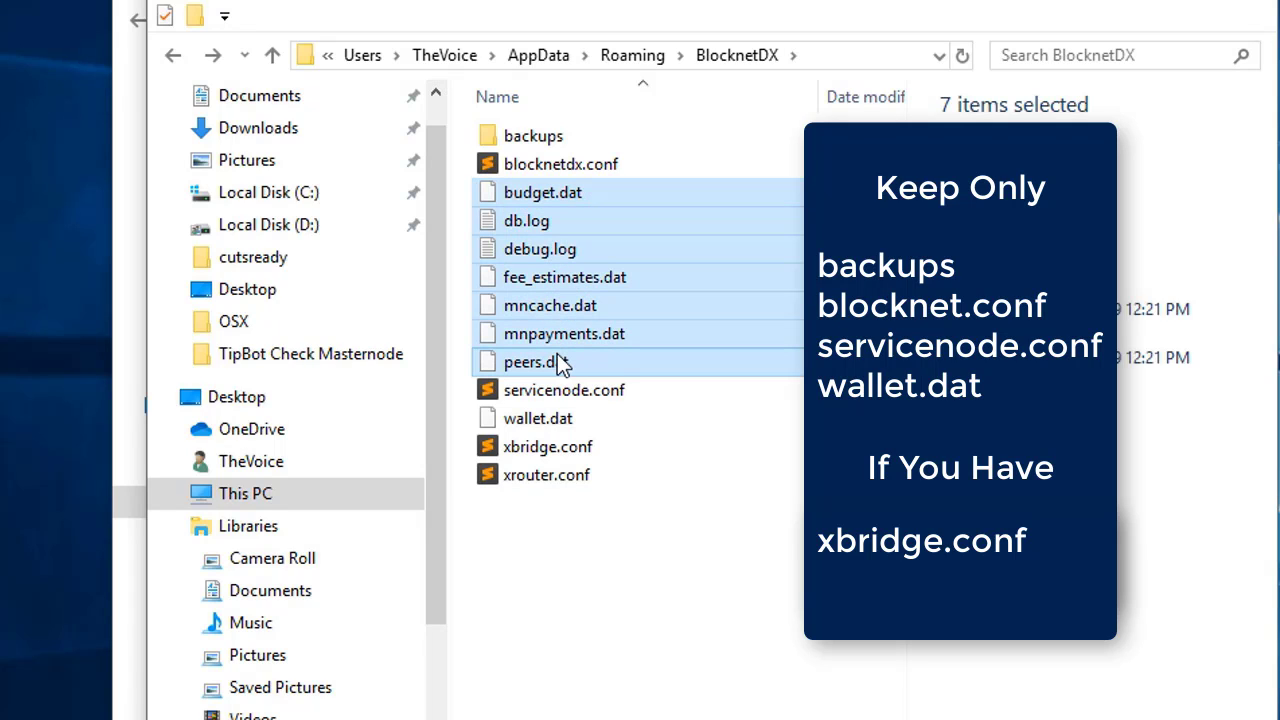
{"action": "key", "text": "Delete"}
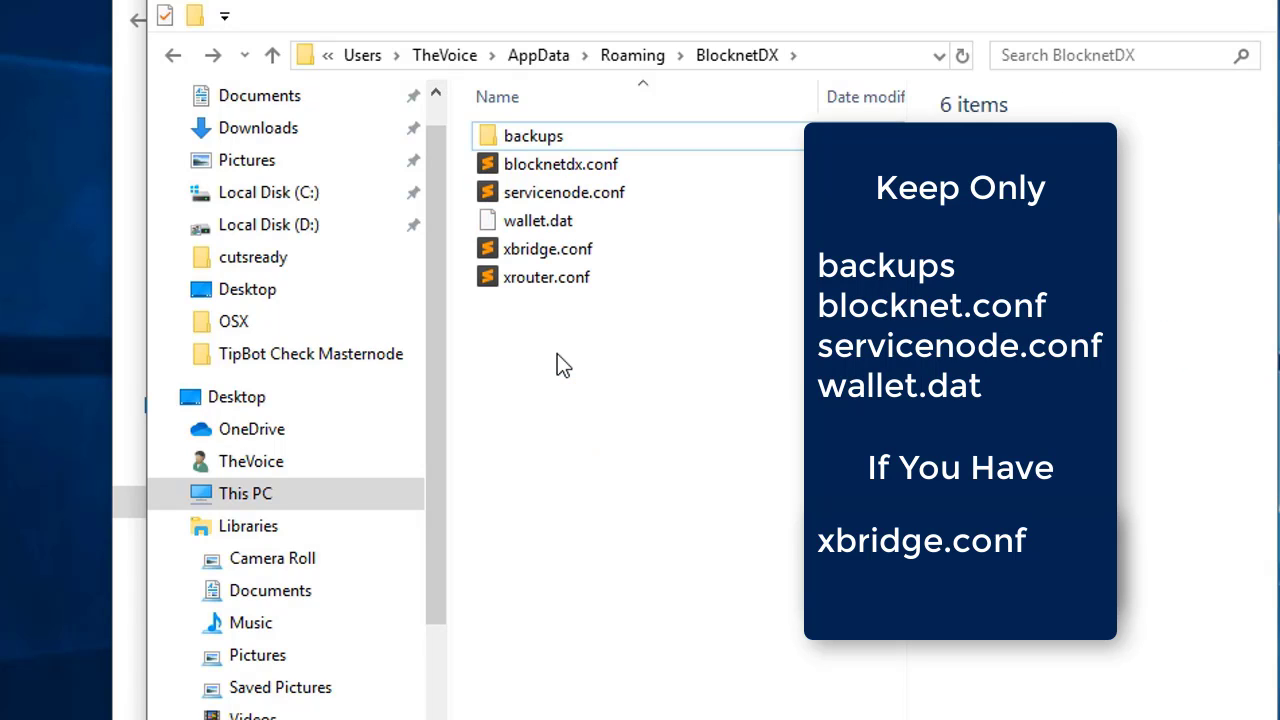
{"action": "left_click", "coordinate": [566, 288]}
{"action": "key", "text": "Delete"}
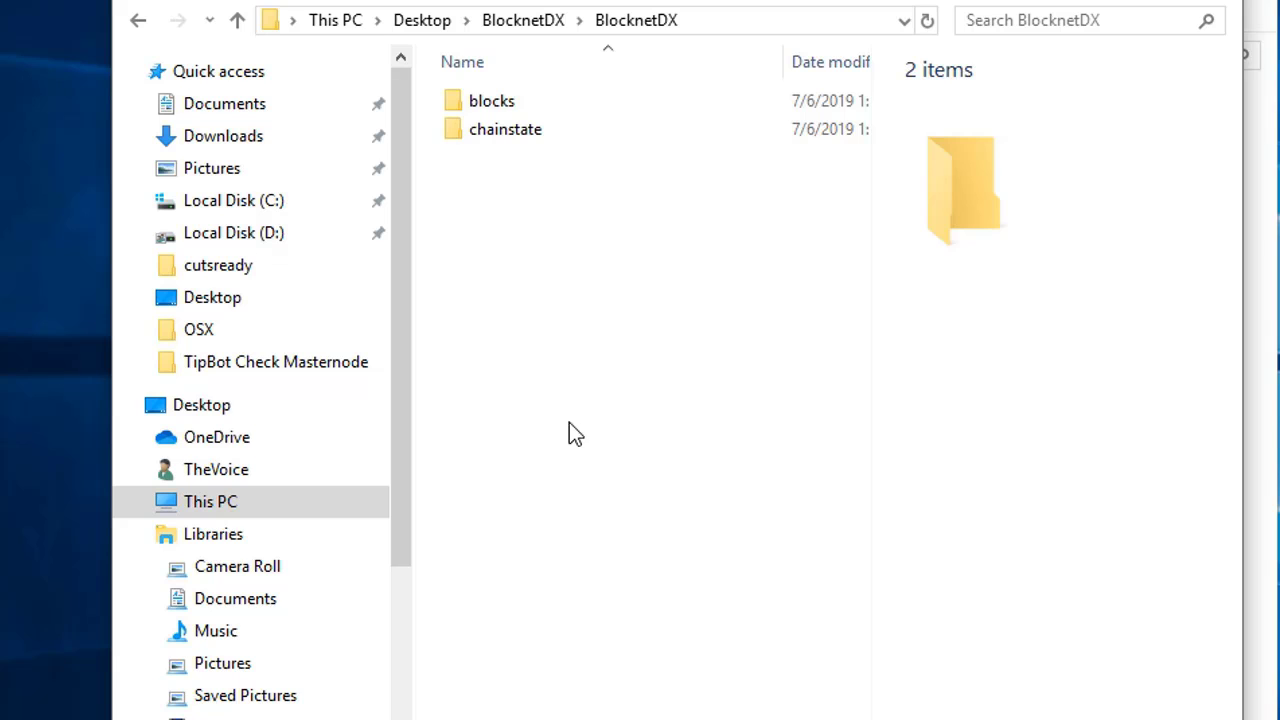
Copy the extracted blocks and chainstate folders into the Roaming BlocknetDX data folder and close the folder window.
{"action": "left_click_drag", "start_coordinate": [577, 379], "coordinate": [444, 91]}
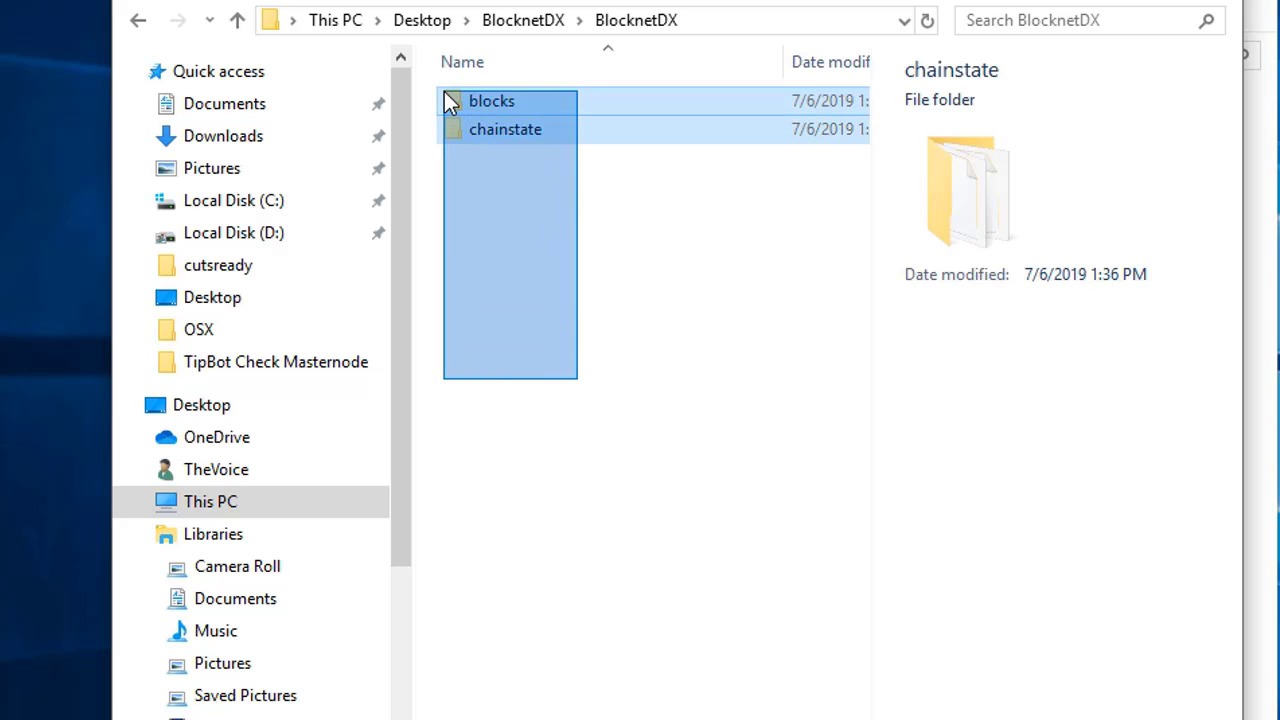
{"action": "right_click", "coordinate": [490, 97]}
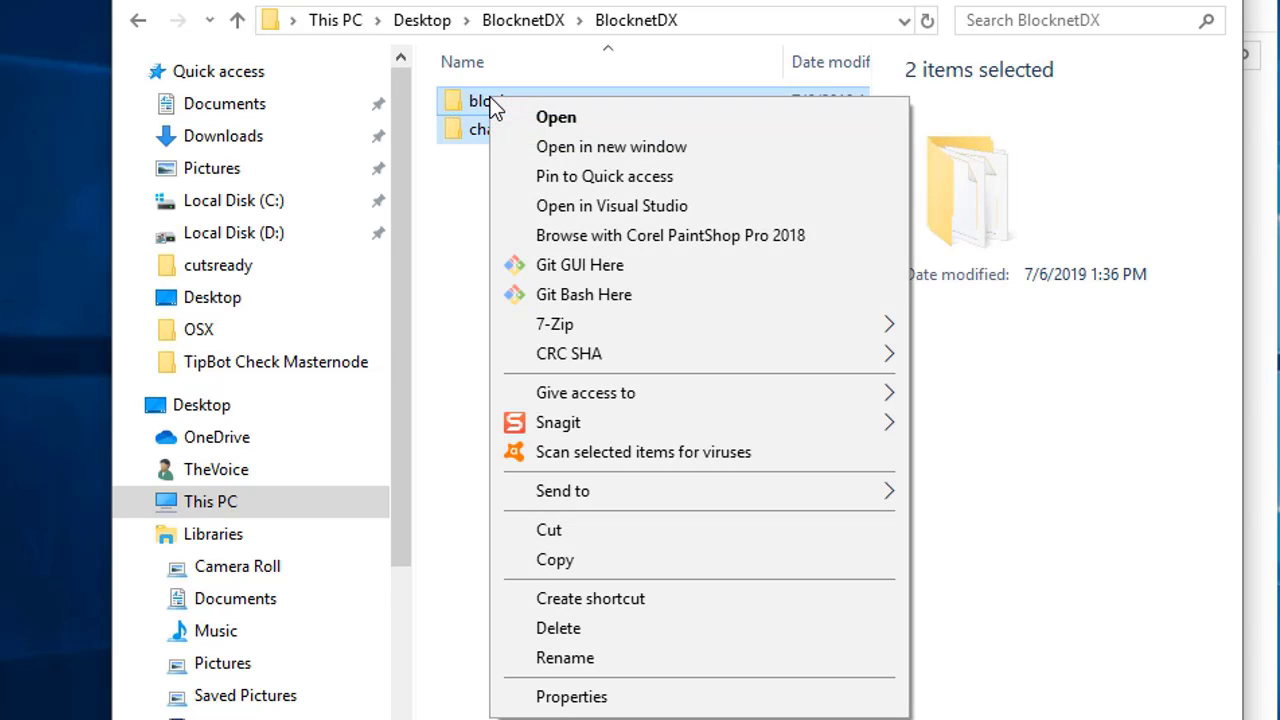
{"action": "left_click", "coordinate": [594, 560]}
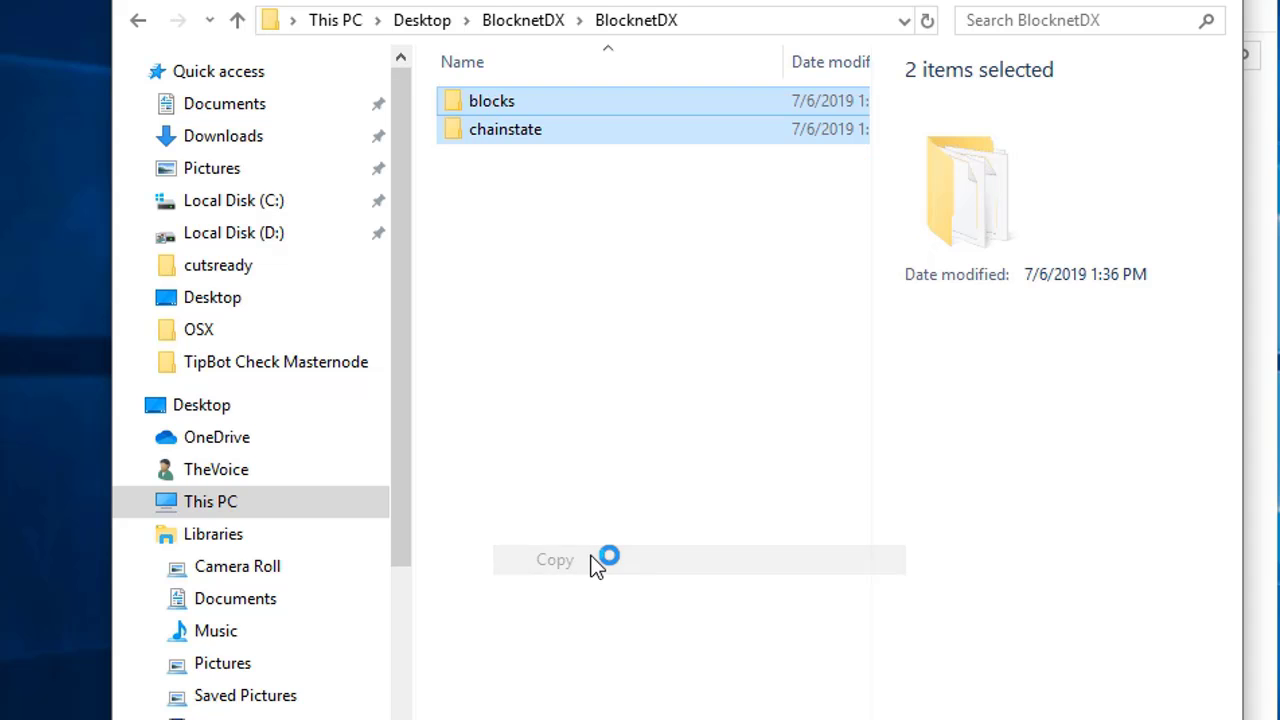
{"action": "key", "text": "alt+Tab"}
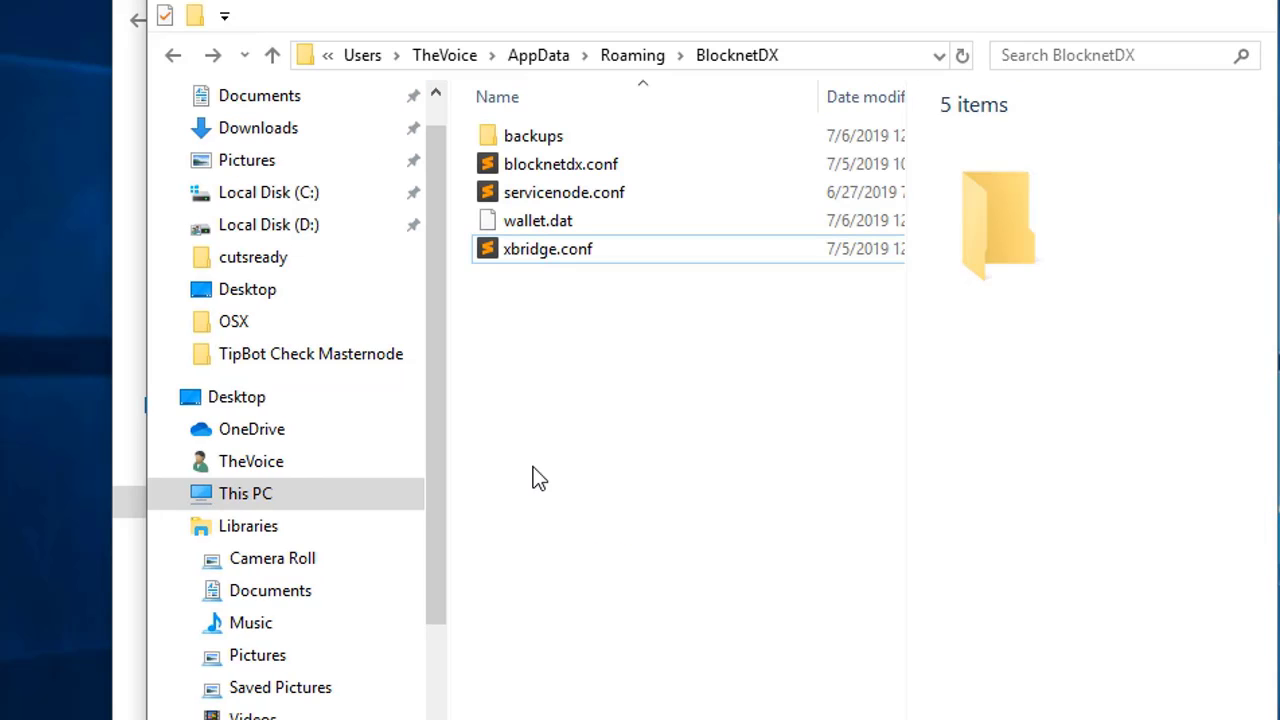
{"action": "right_click", "coordinate": [561, 412]}
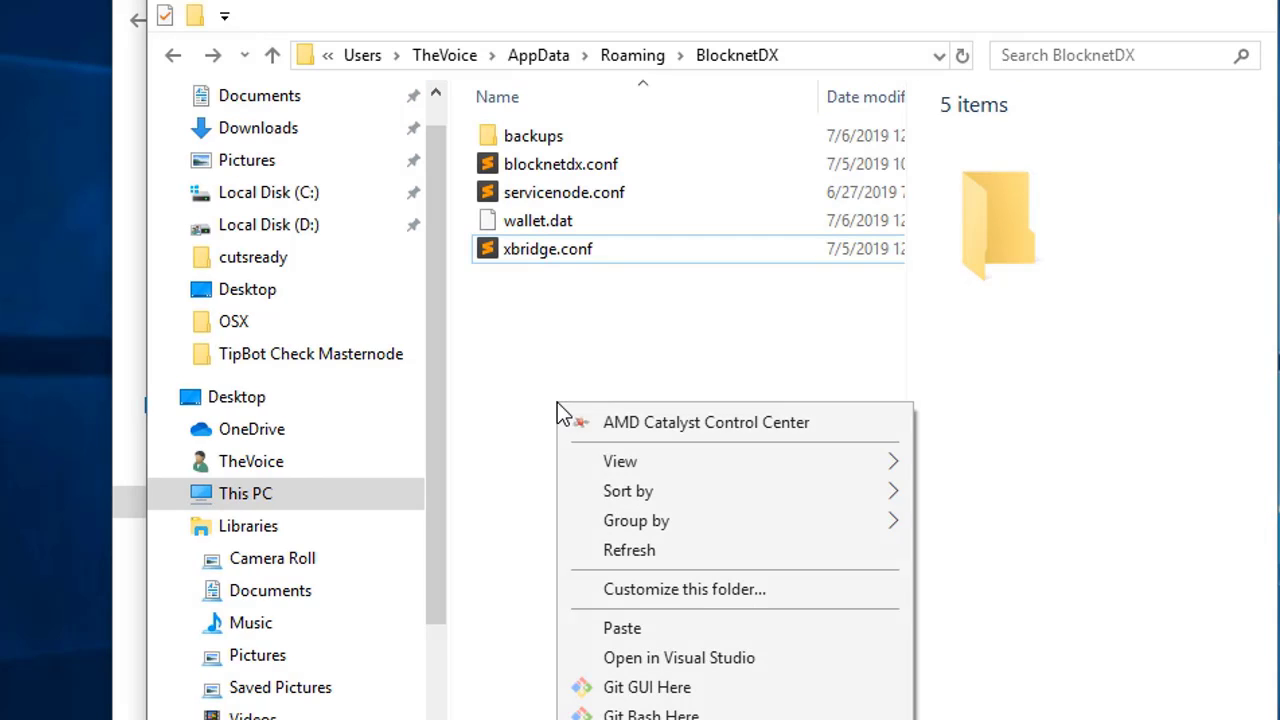
{"action": "left_click", "coordinate": [663, 630]}
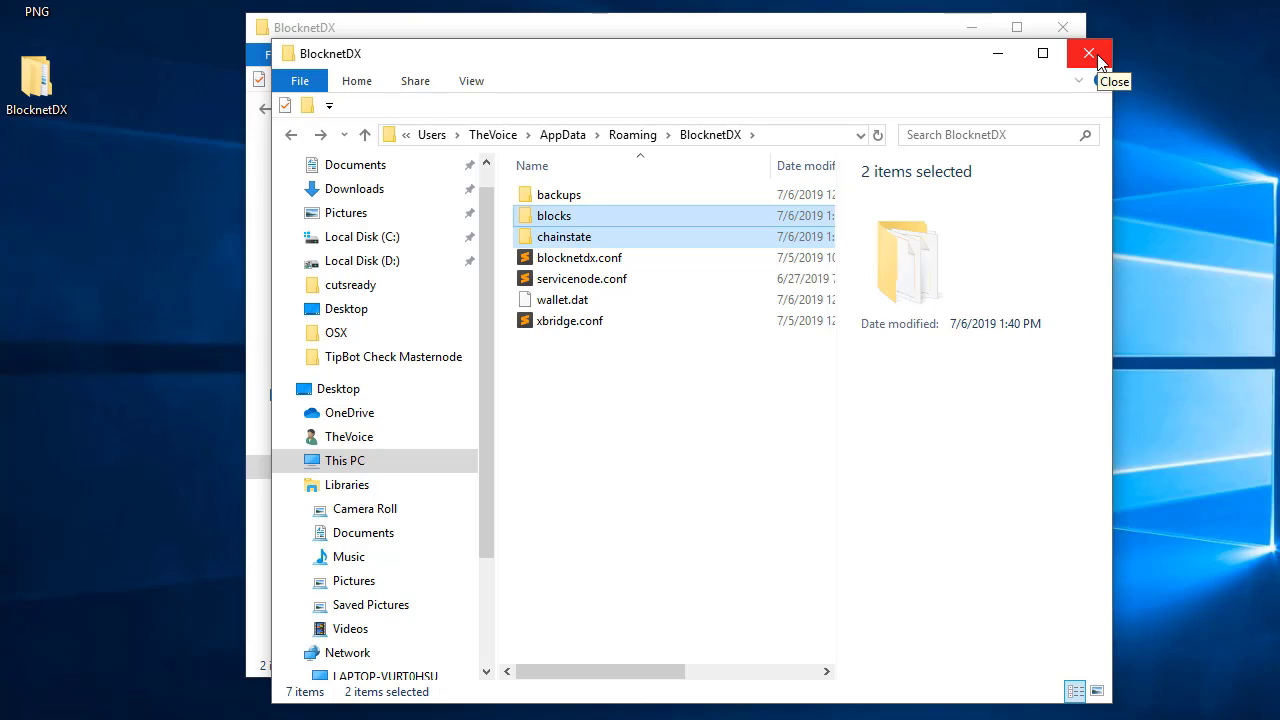
{"action": "left_click", "coordinate": [1098, 60]}
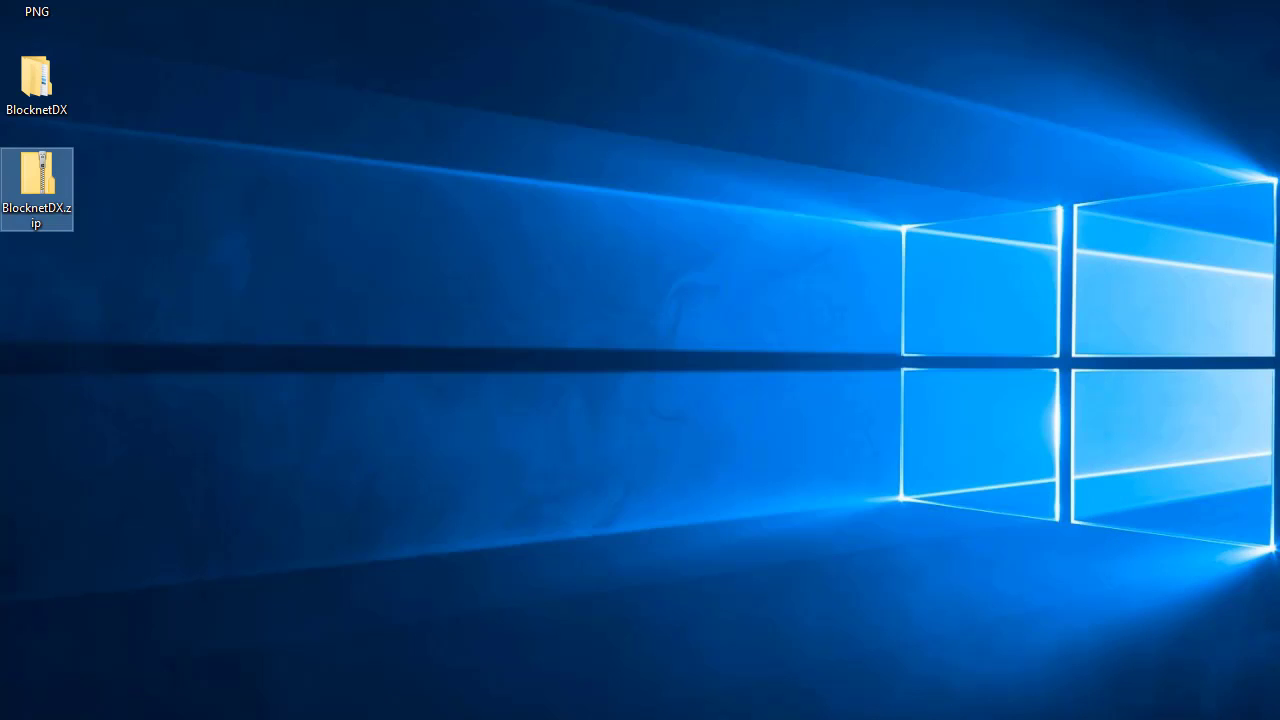
Launch the Blocknet (64-bit) wallet and check its synchronization progress.
{"action": "key", "text": "super+s"}
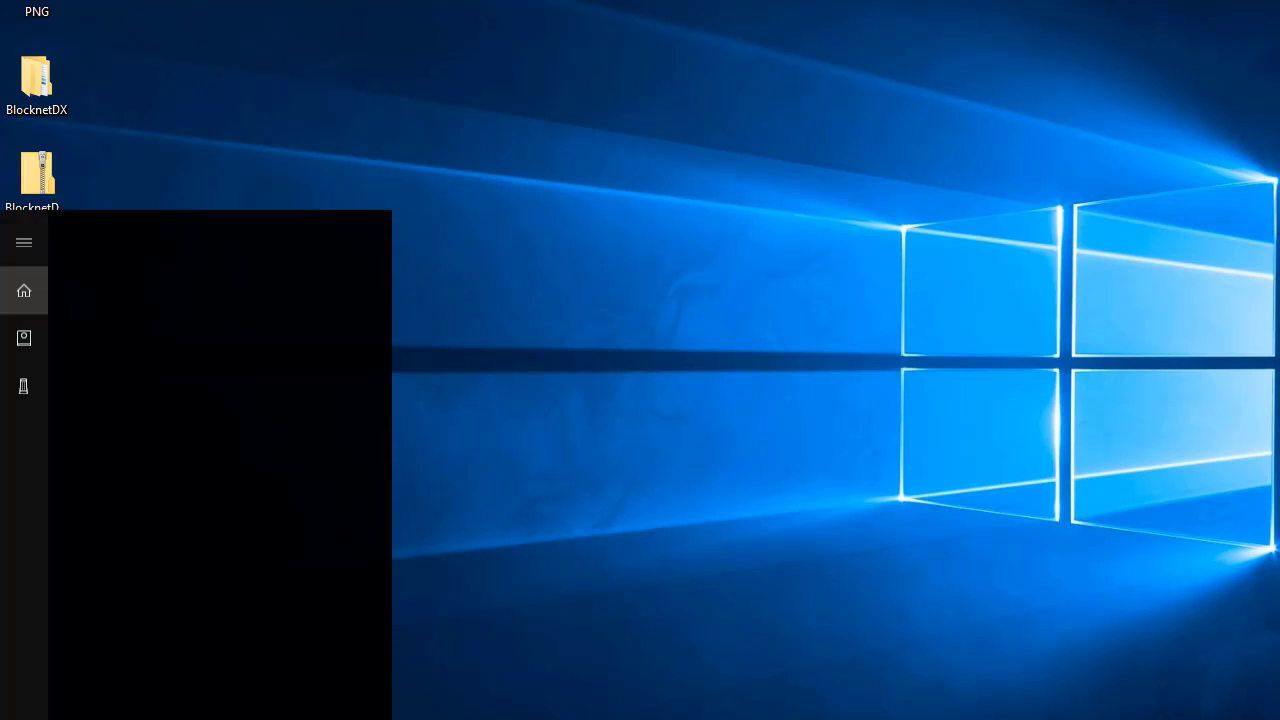
{"action": "type", "text": "Block"}
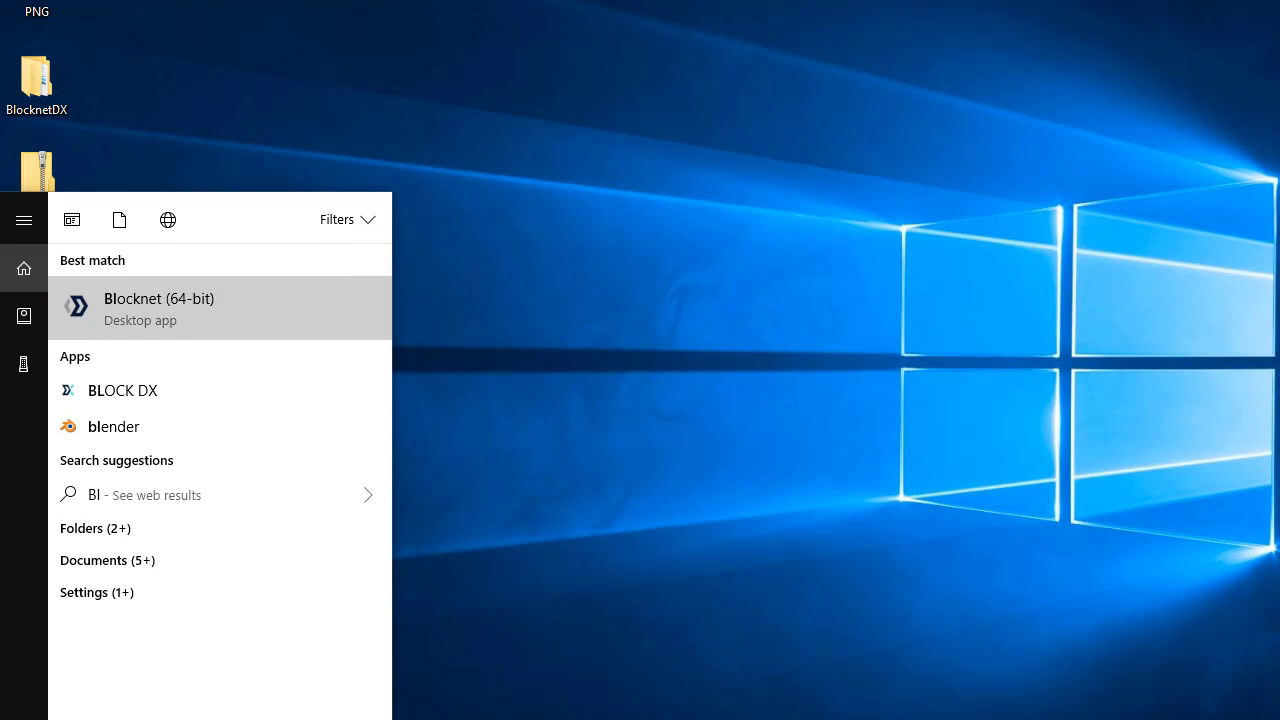
{"action": "left_click", "coordinate": [223, 314]}
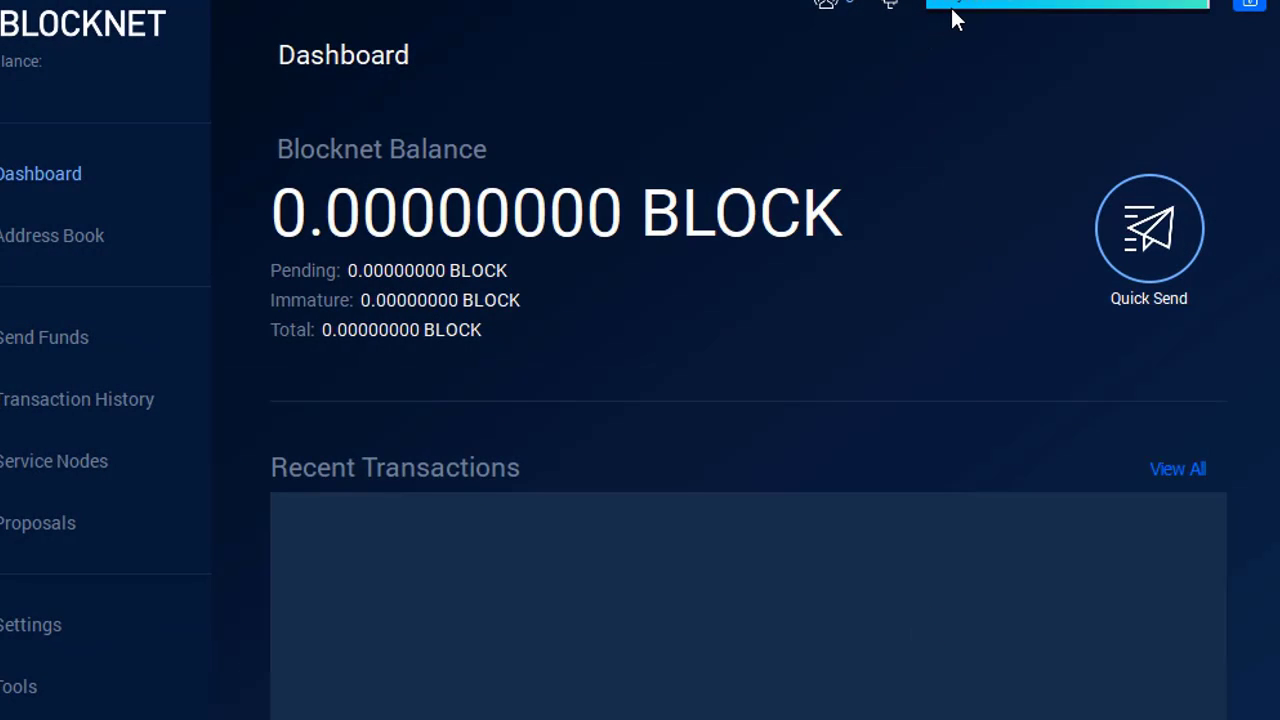
{"action": "mouse_move", "coordinate": [953, 14]}
{"action": "mouse_move", "coordinate": [835, 16]}
{"action": "mouse_move", "coordinate": [1077, 10]}
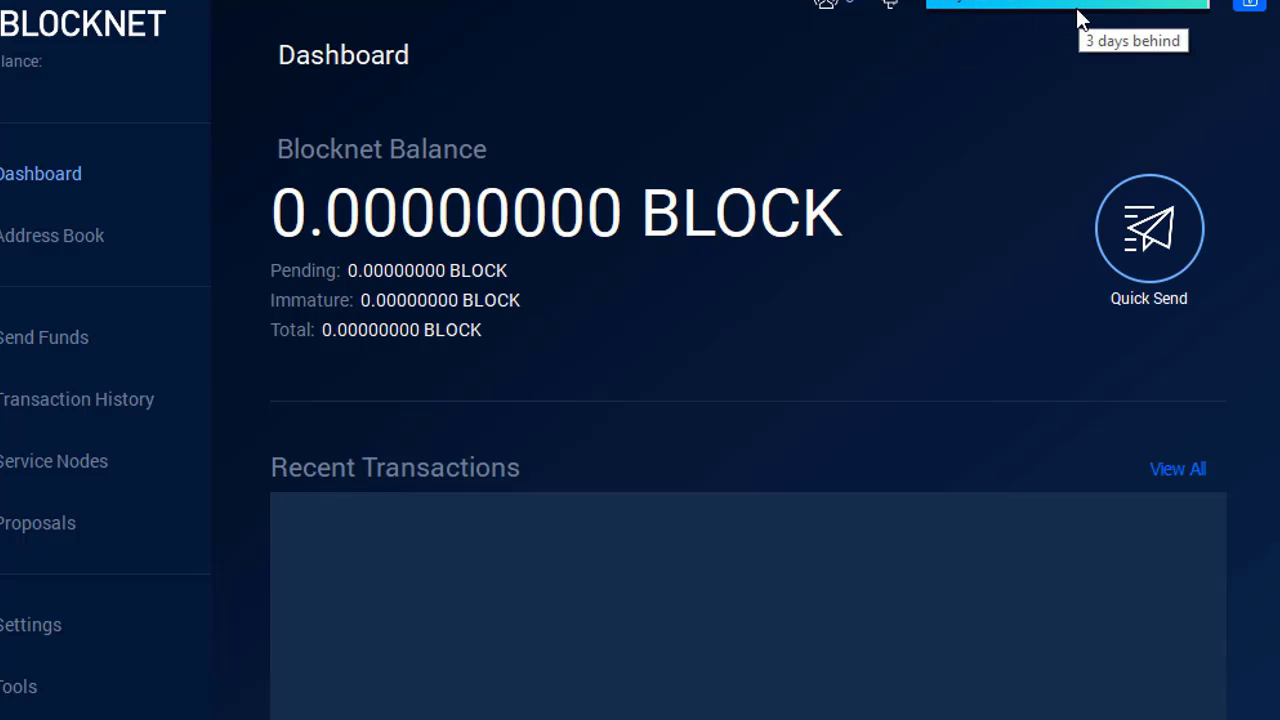